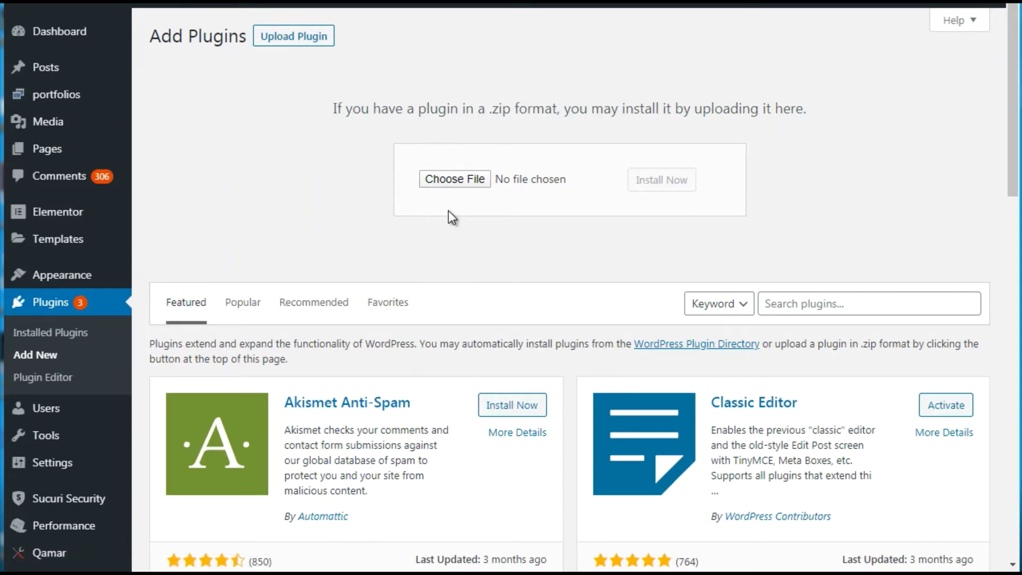
Search the plugin directory for "woocommerce".
click(812, 305)
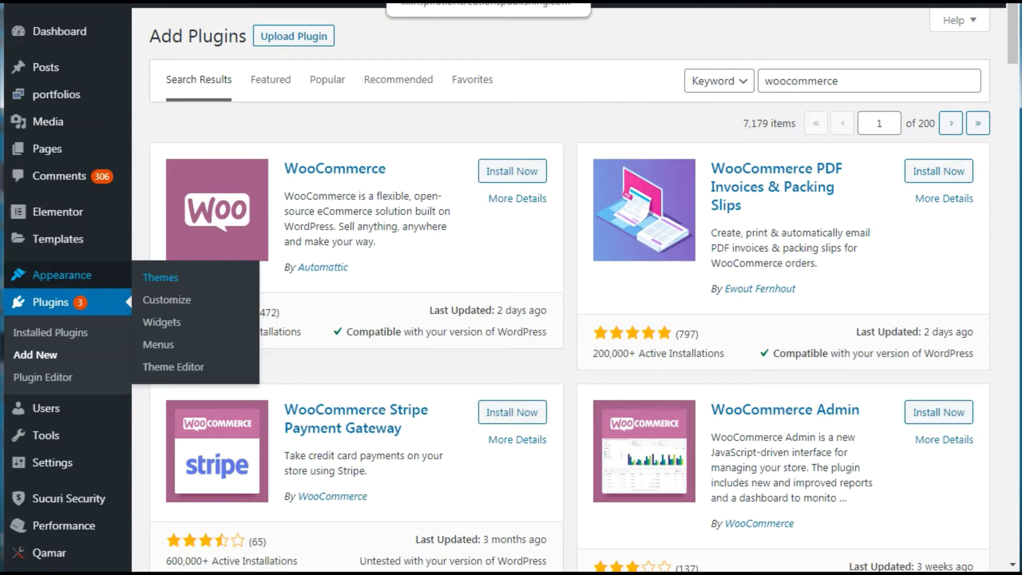
click(847, 88)
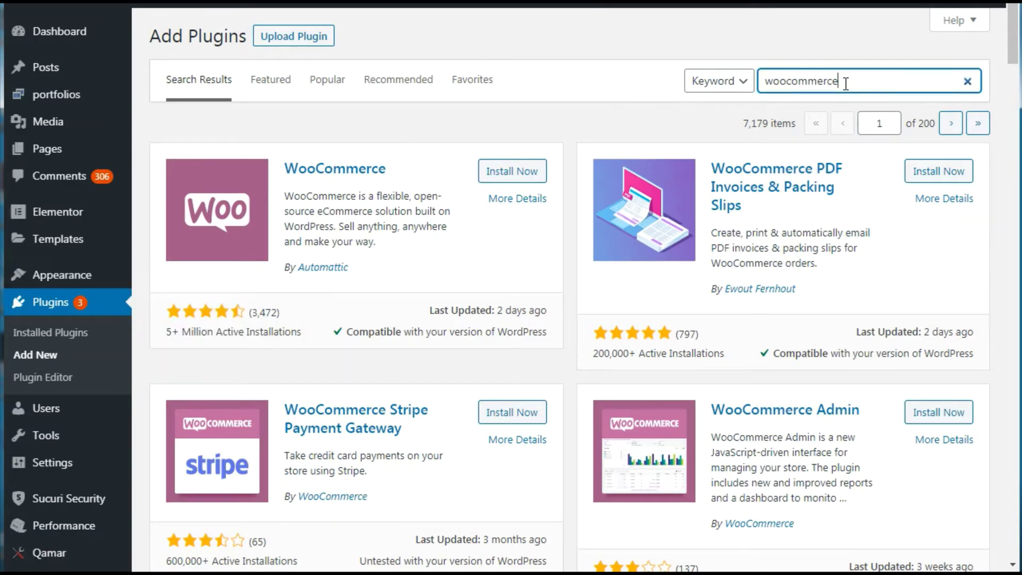
drag(846, 85, 756, 86)
click(399, 127)
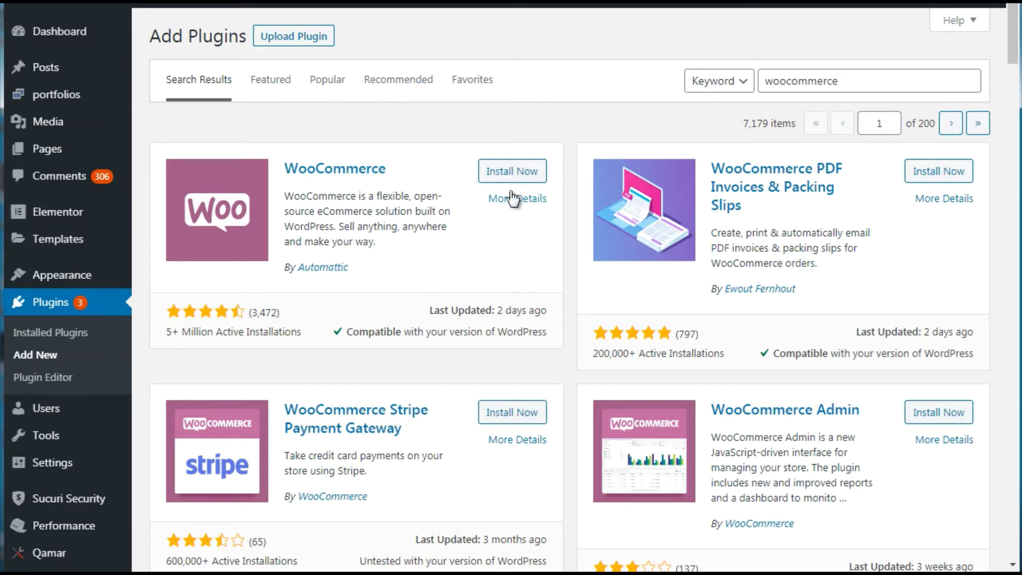
Install and activate the WooCommerce plugin by Automattic.
click(515, 173)
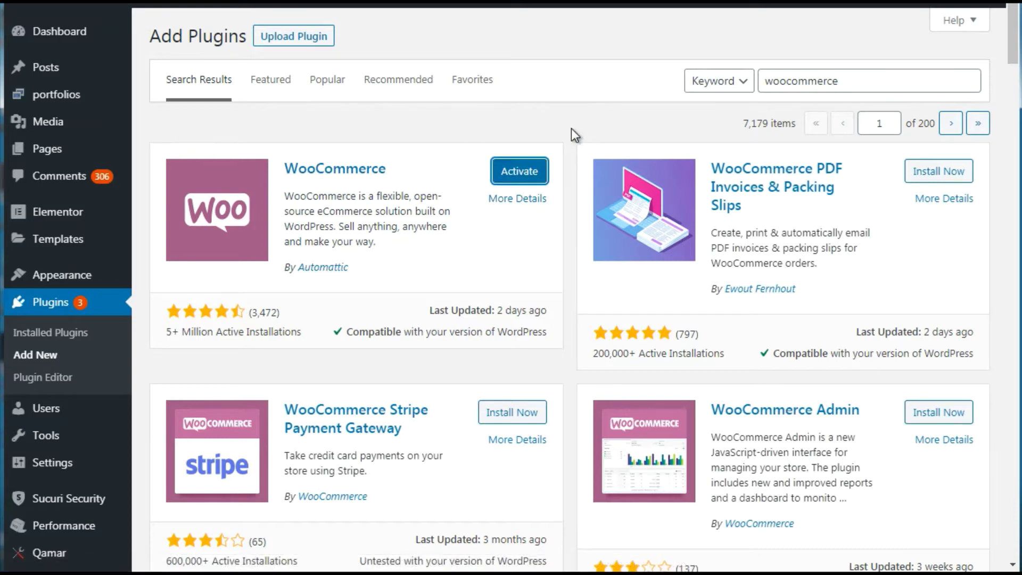
click(533, 171)
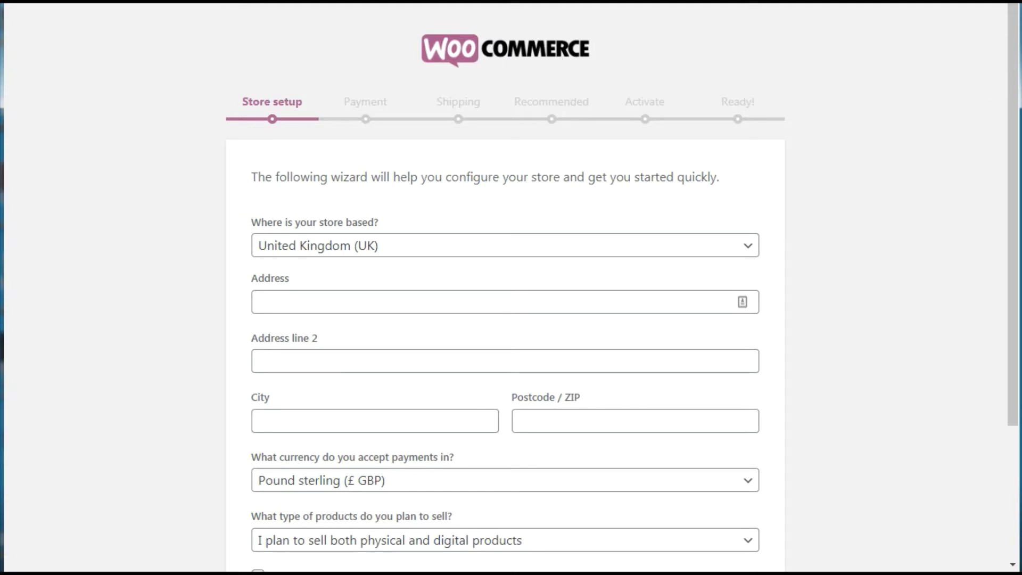
Set the country where the store is based to United States (US) in the store setup.
drag(1014, 63, 1017, 154)
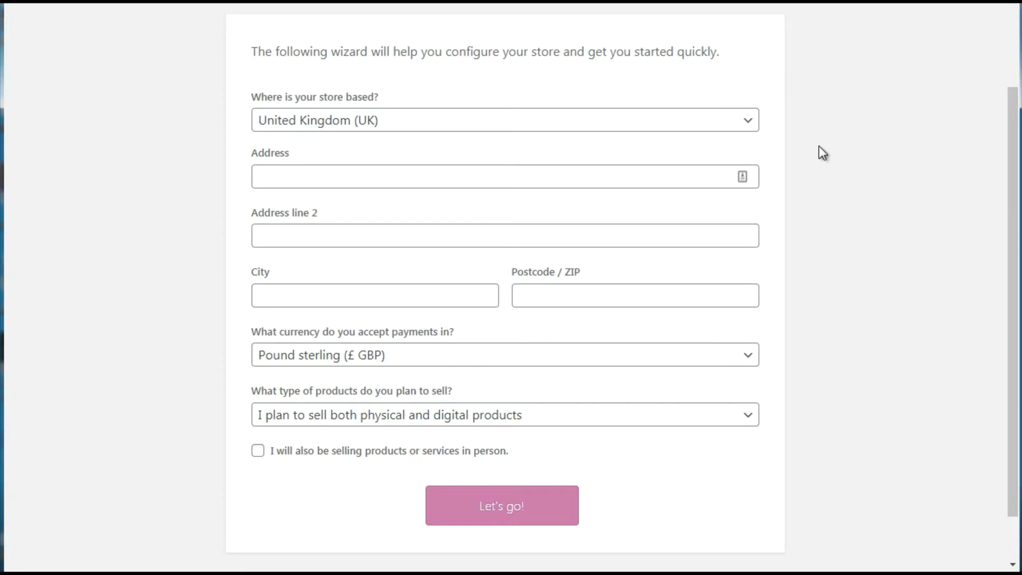
click(368, 121)
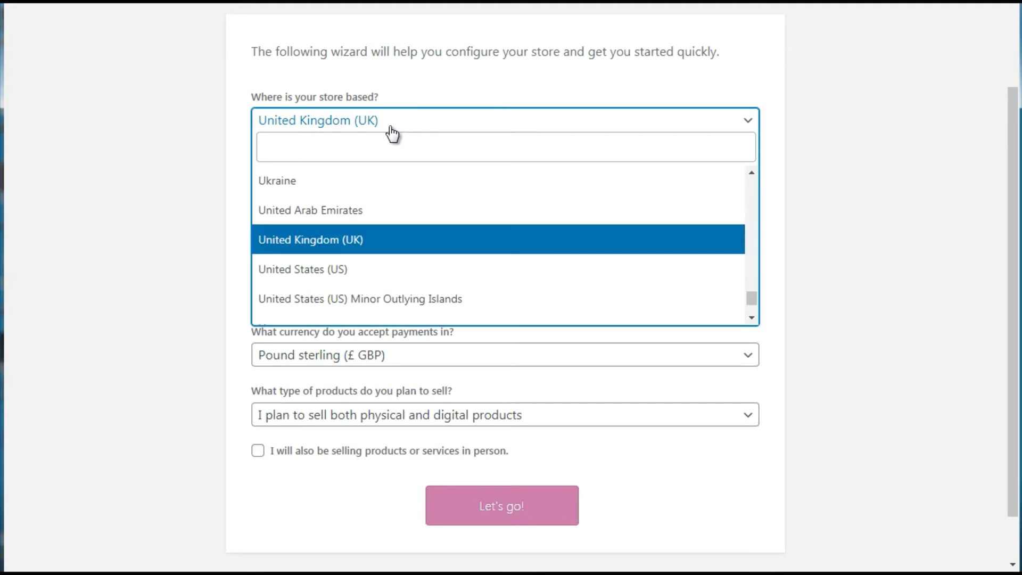
click(306, 270)
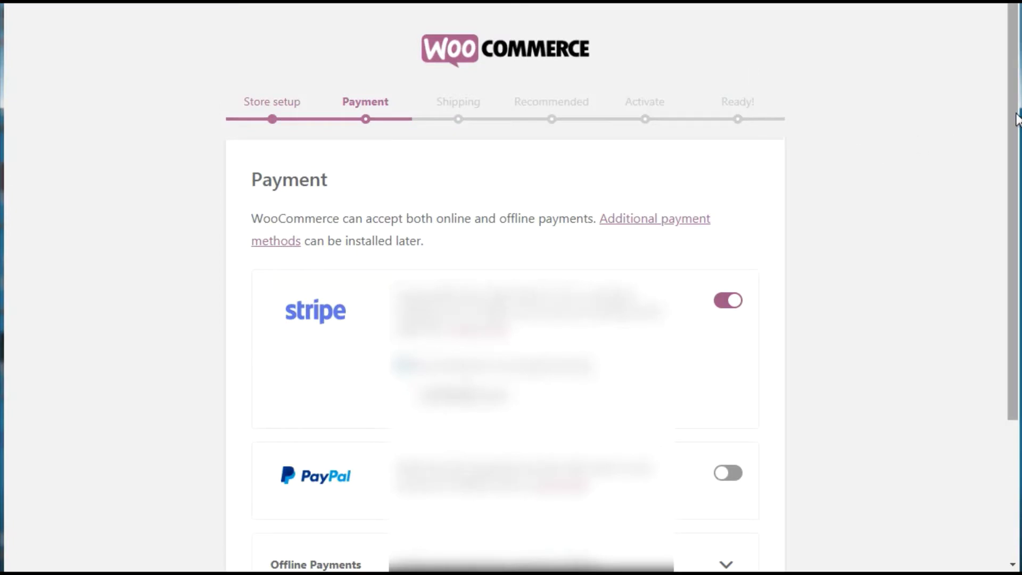
Disable Stripe as a payment method, leave PayPal off, and continue to the shipping setup.
drag(1017, 119, 1014, 184)
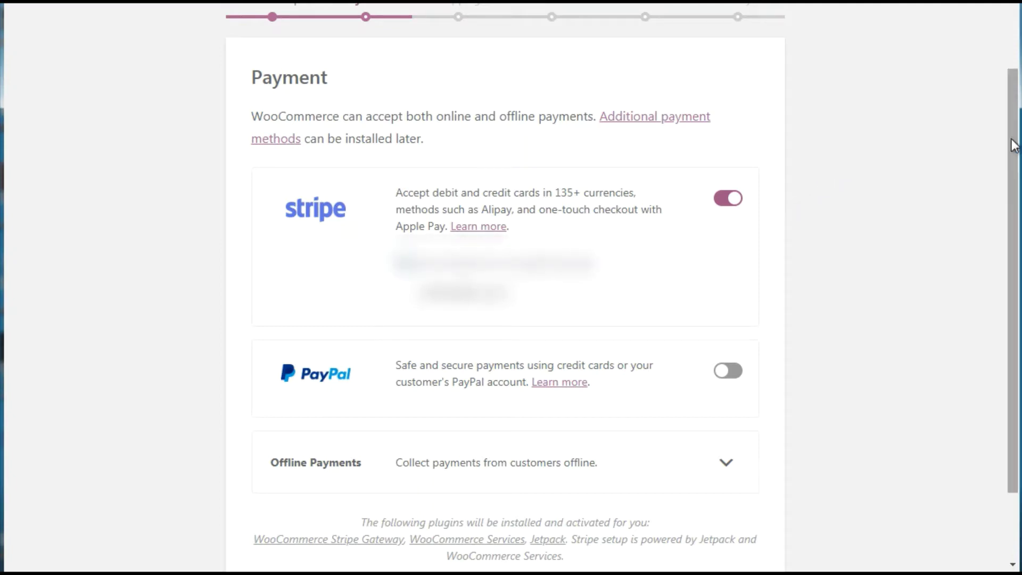
mouse_move(1013, 145)
mouse_down()
mouse_move(1012, 218)
mouse_move(999, 155)
mouse_up()
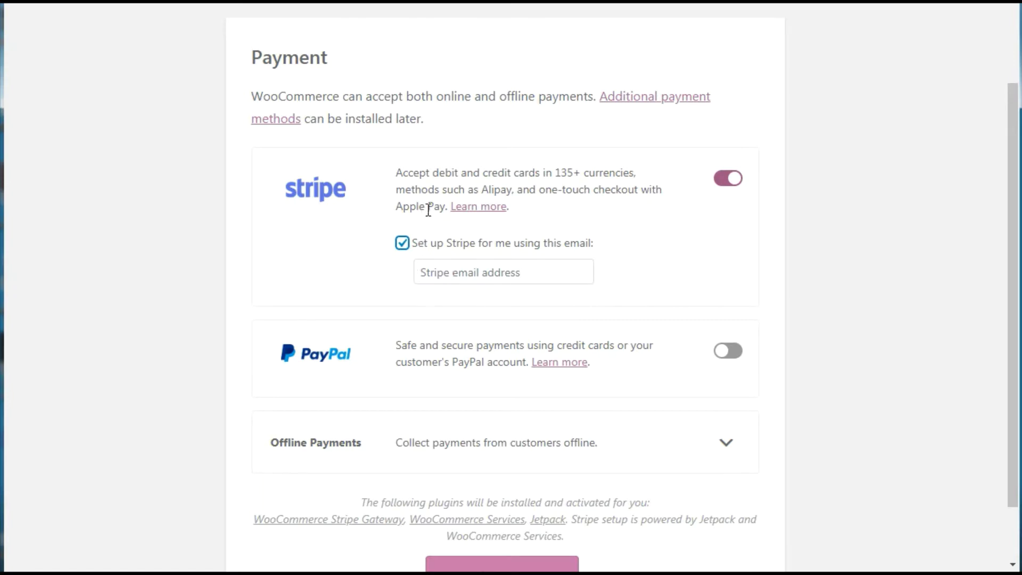
click(732, 183)
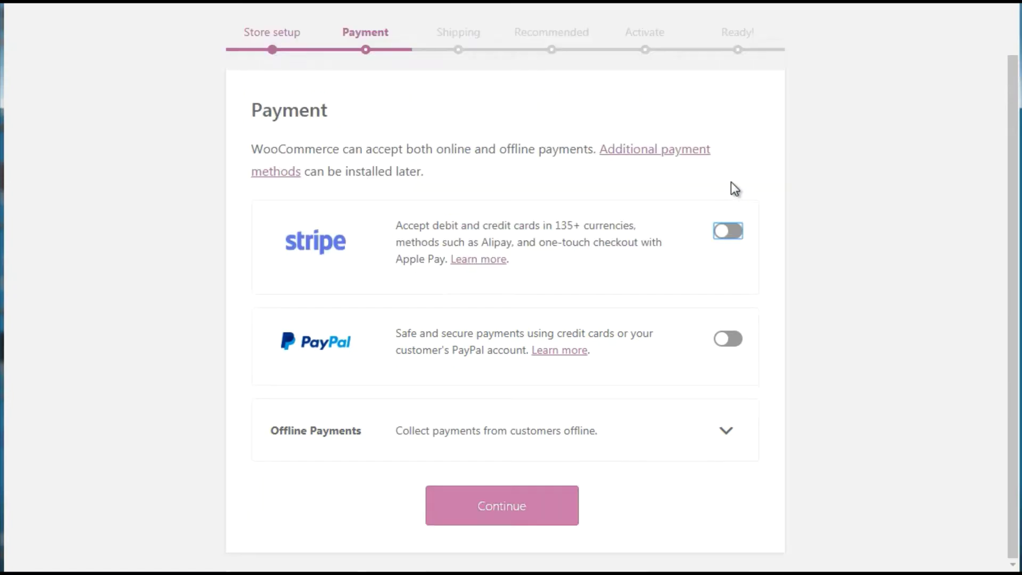
click(505, 515)
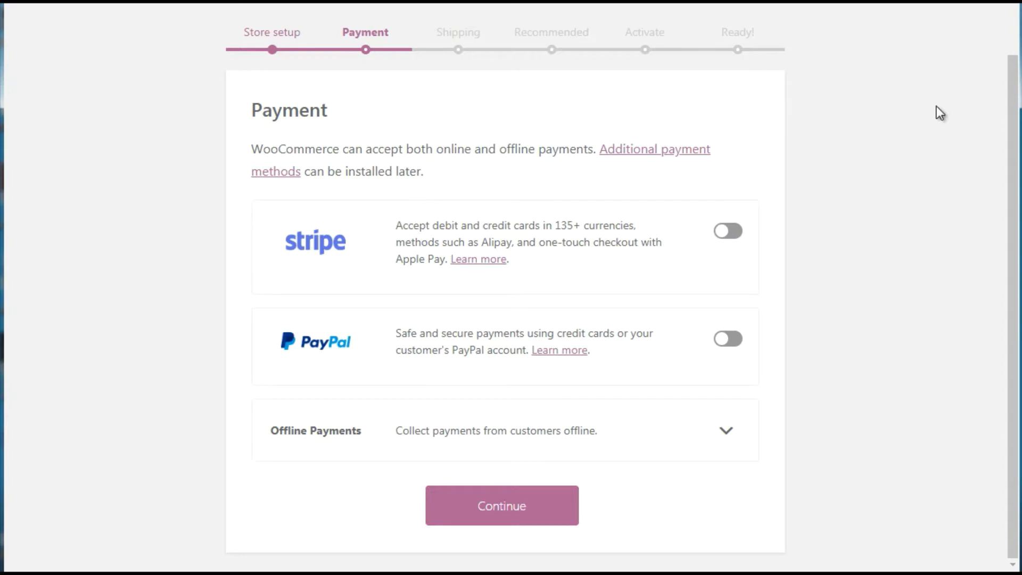
click(511, 505)
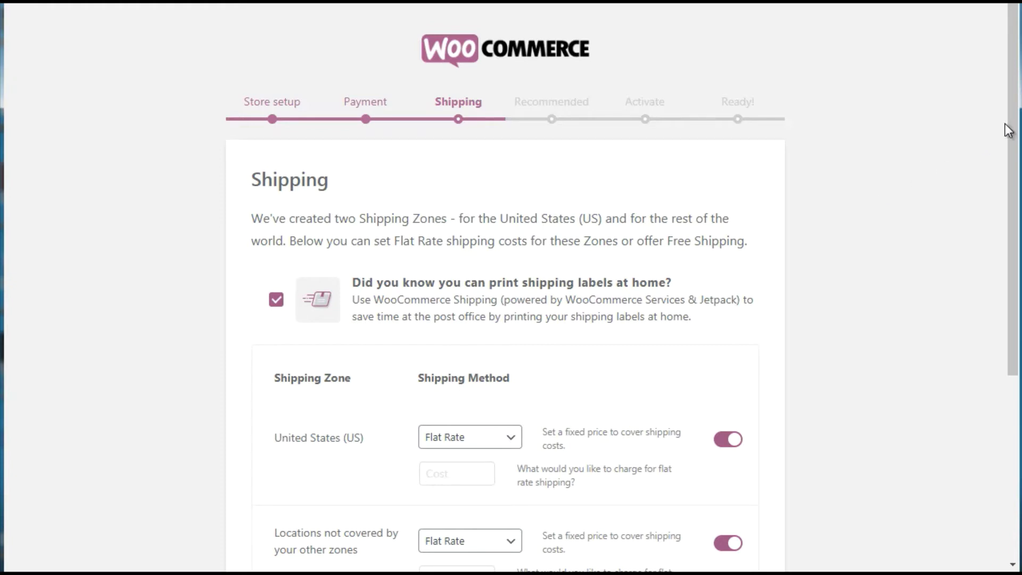
Set the flat rate shipping cost to 0 for both the United States (US) and the uncovered locations, and submit the shipping setup.
drag(1013, 152, 1001, 265)
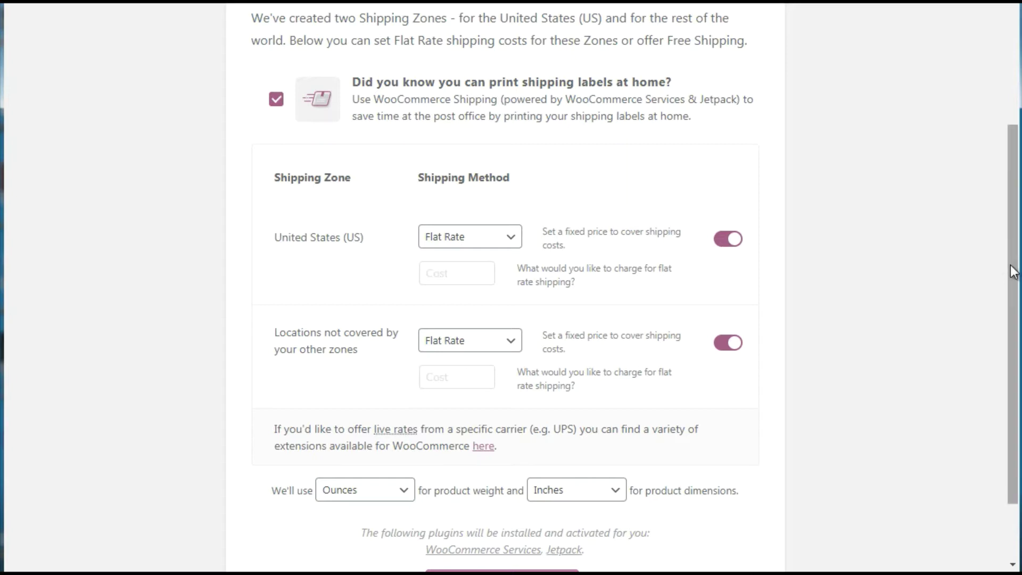
mouse_move(1014, 270)
mouse_down()
mouse_move(1019, 221)
mouse_move(1020, 282)
mouse_up()
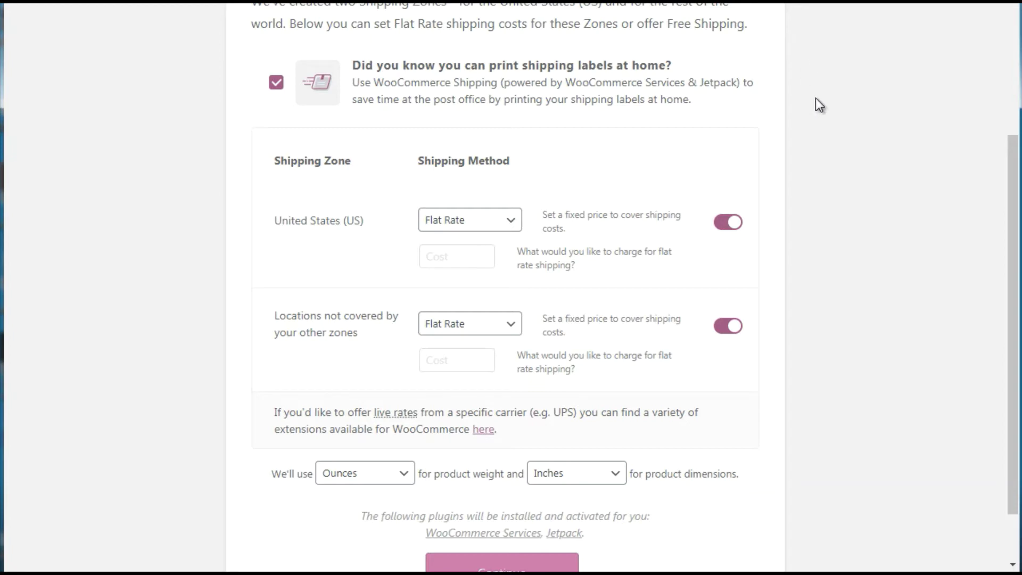
drag(1016, 199, 1016, 228)
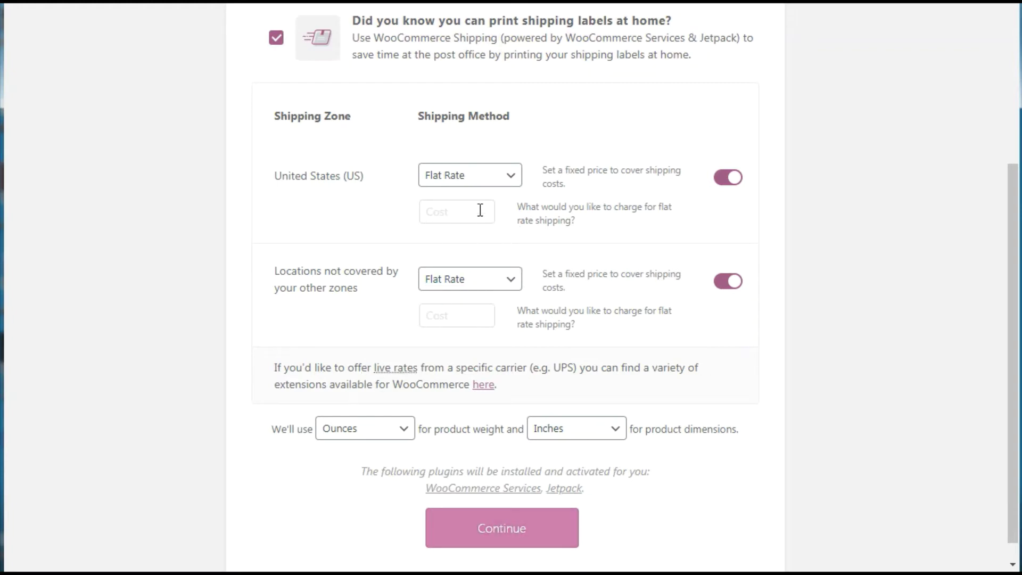
click(512, 532)
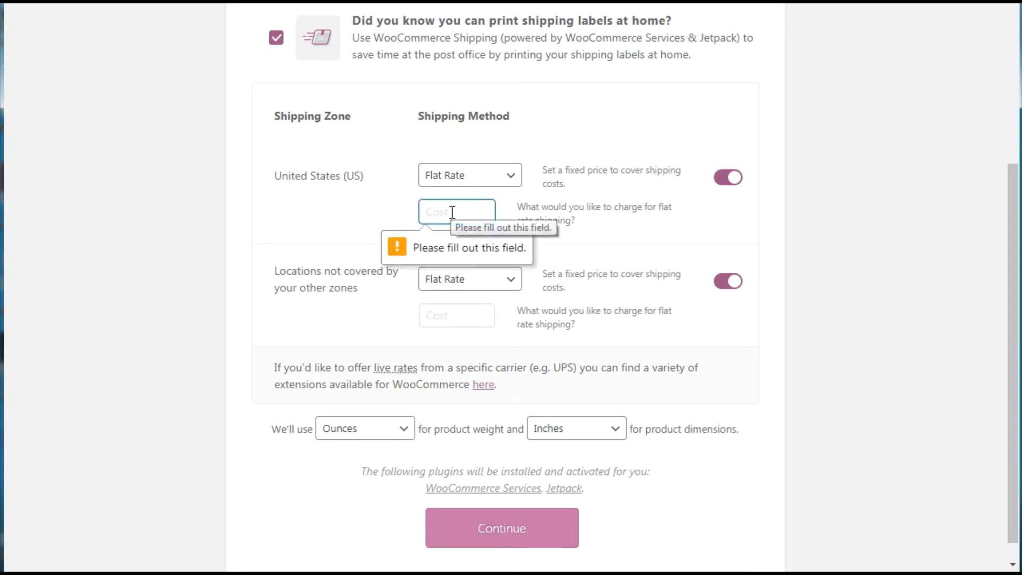
text(0)
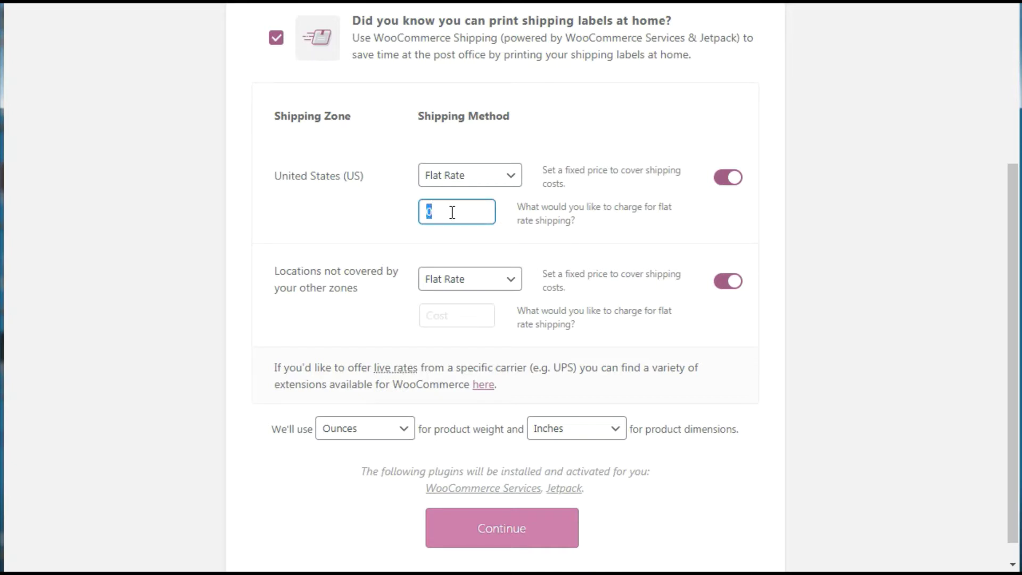
click(448, 315)
text(0)
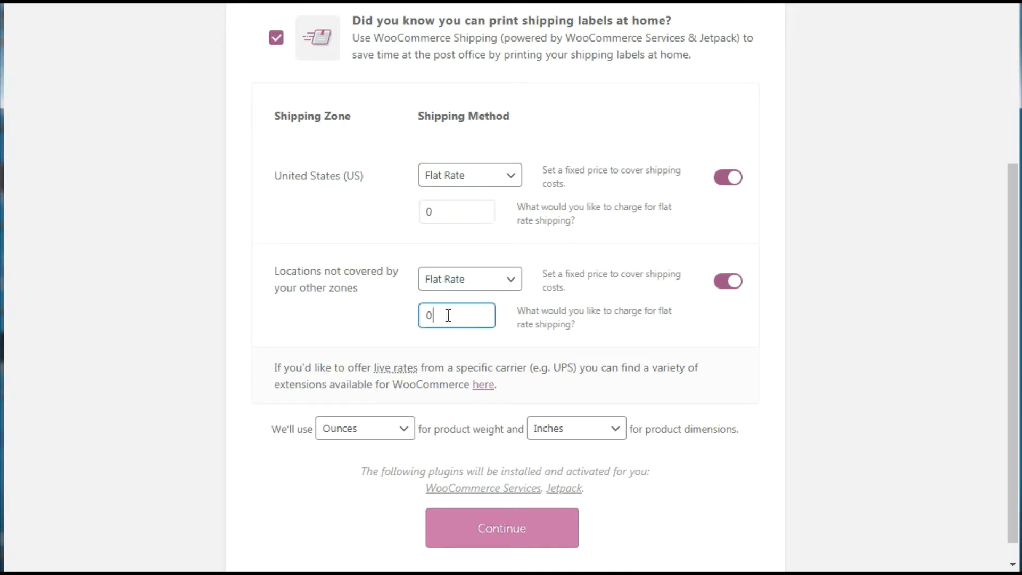
click(520, 531)
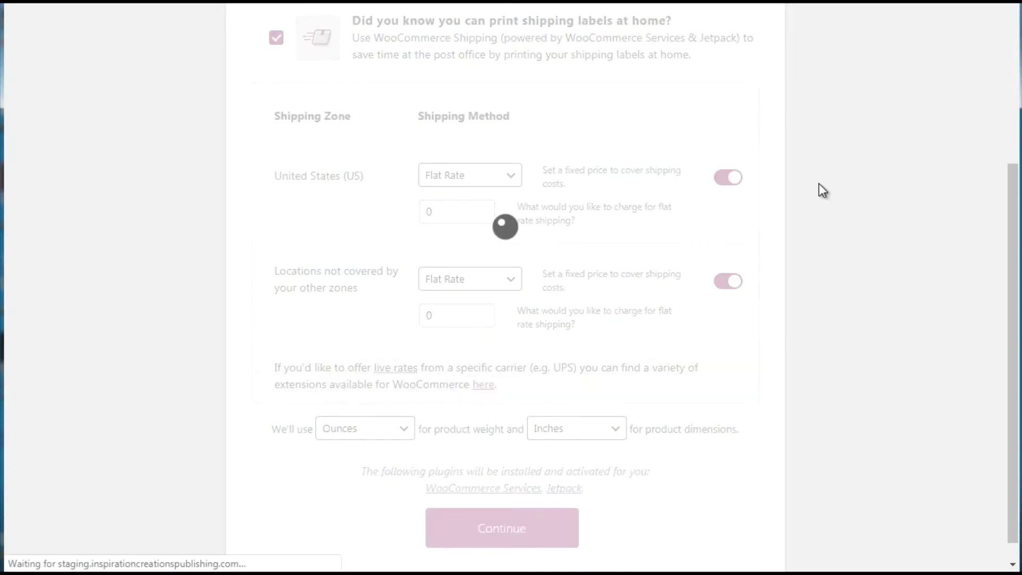
Deselect Storefront Theme, Mailchimp, Facebook and Automated Taxes, keeping only WooCommerce Admin, and submit the recommended features.
click(1011, 137)
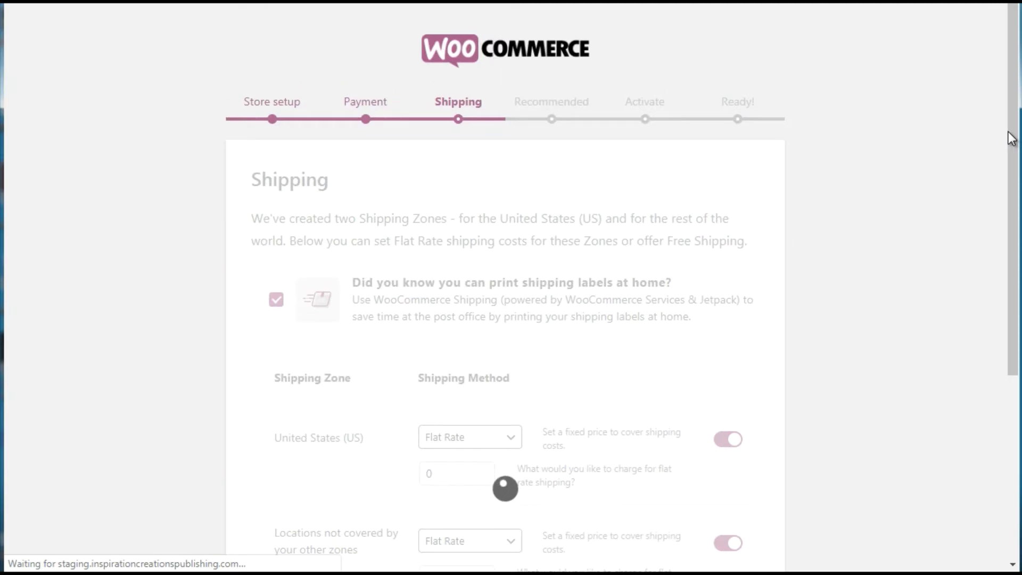
drag(1012, 138, 1012, 170)
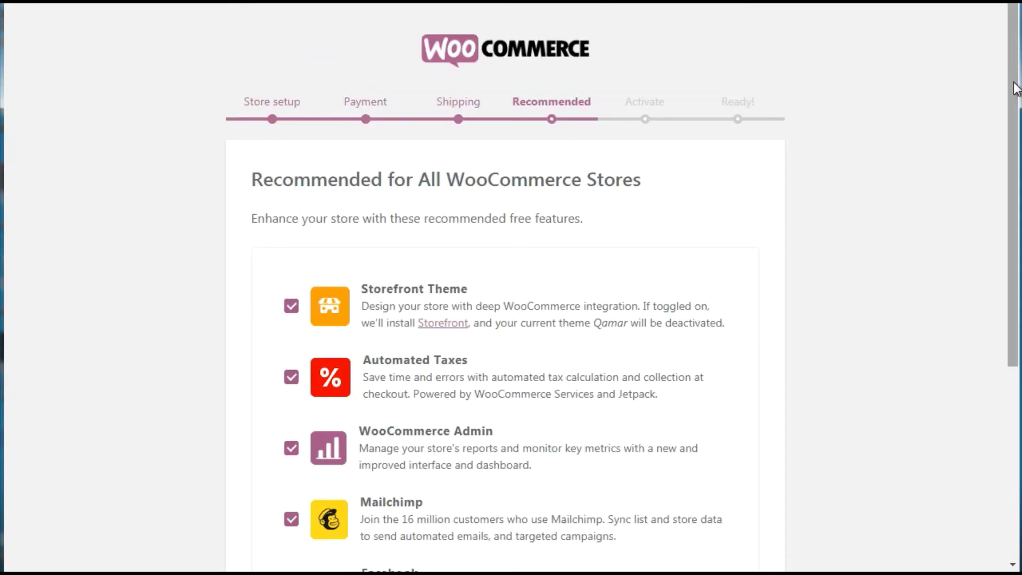
drag(1015, 80, 1005, 175)
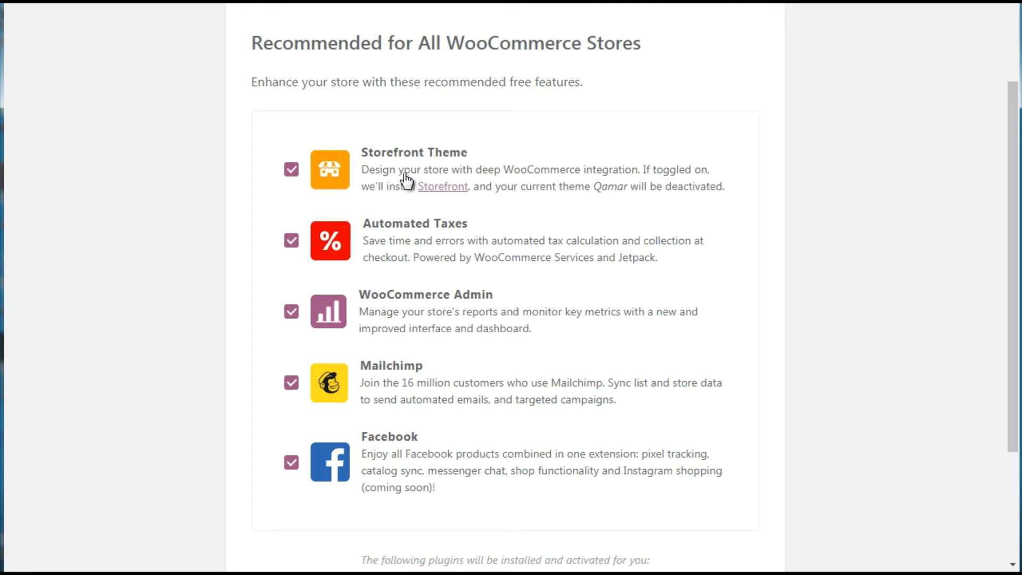
click(291, 171)
click(293, 387)
click(291, 464)
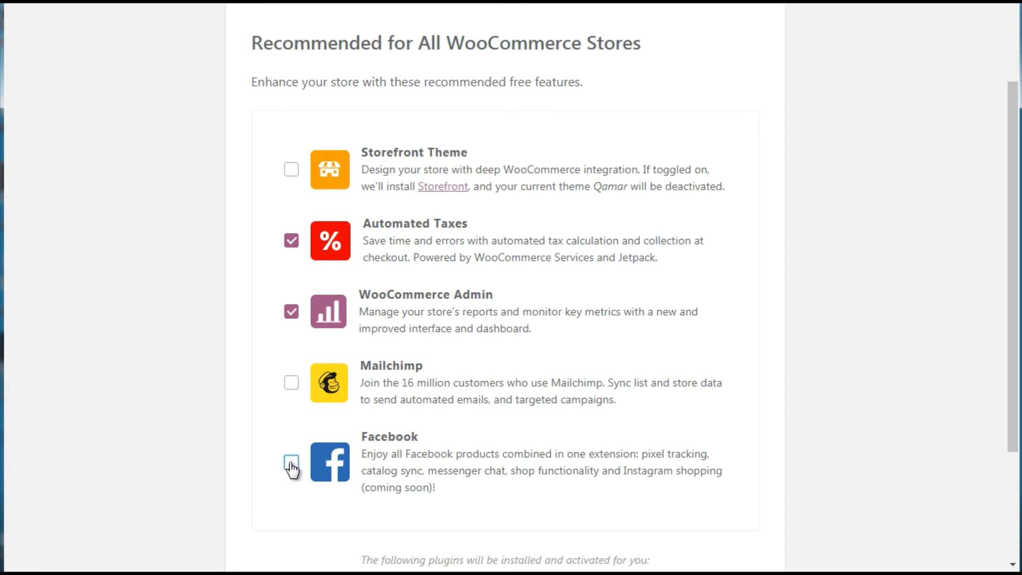
click(292, 242)
scroll(979, 201, down, 2)
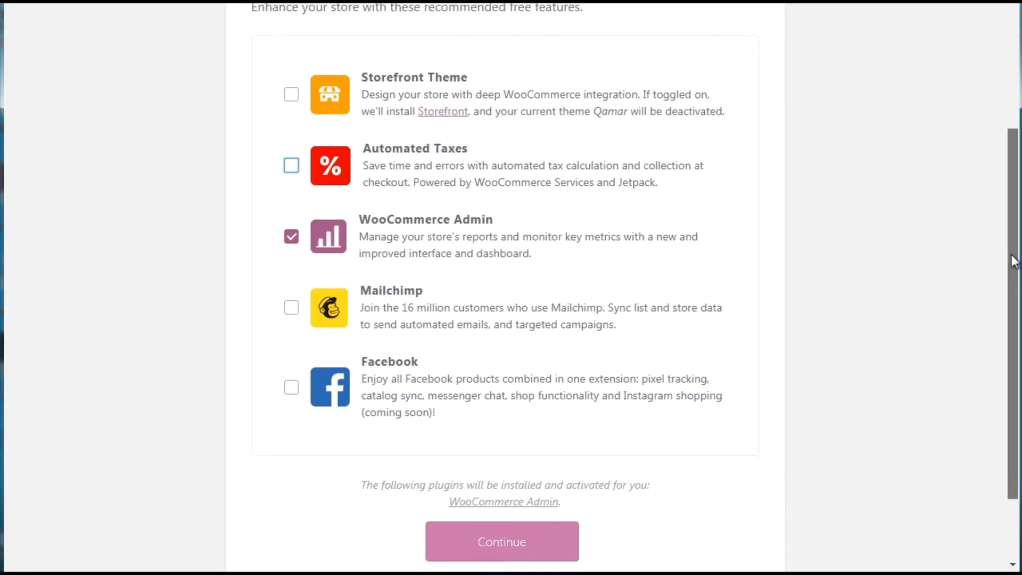
click(499, 531)
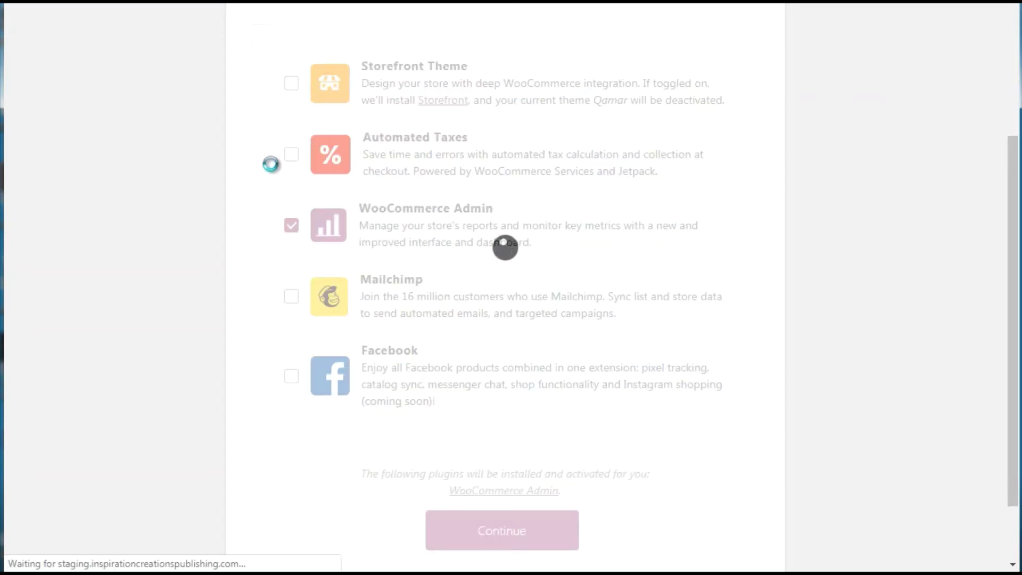
Skip connecting the store to Jetpack.
scroll(1012, 74, up, 2)
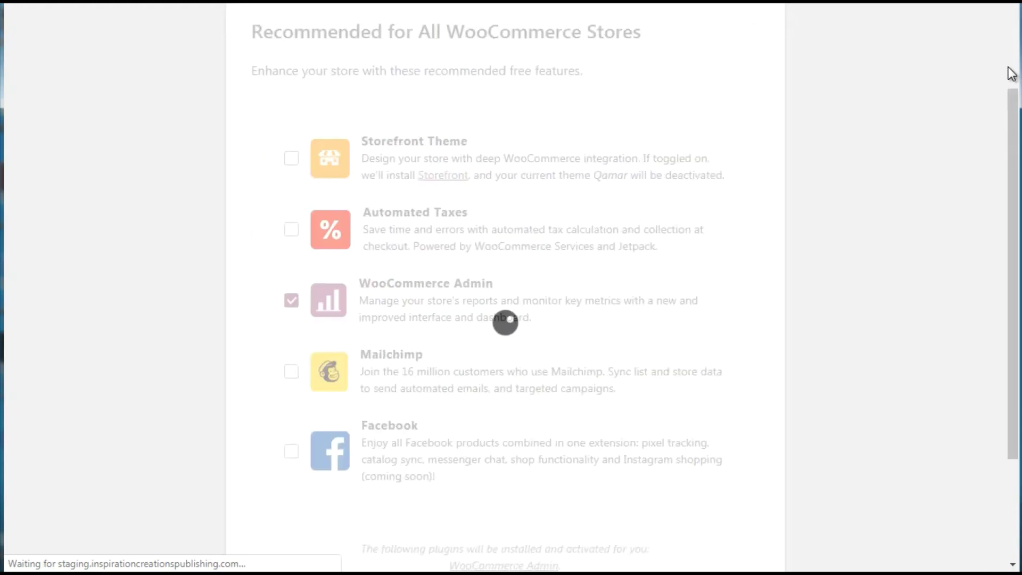
scroll(1012, 74, up, 3)
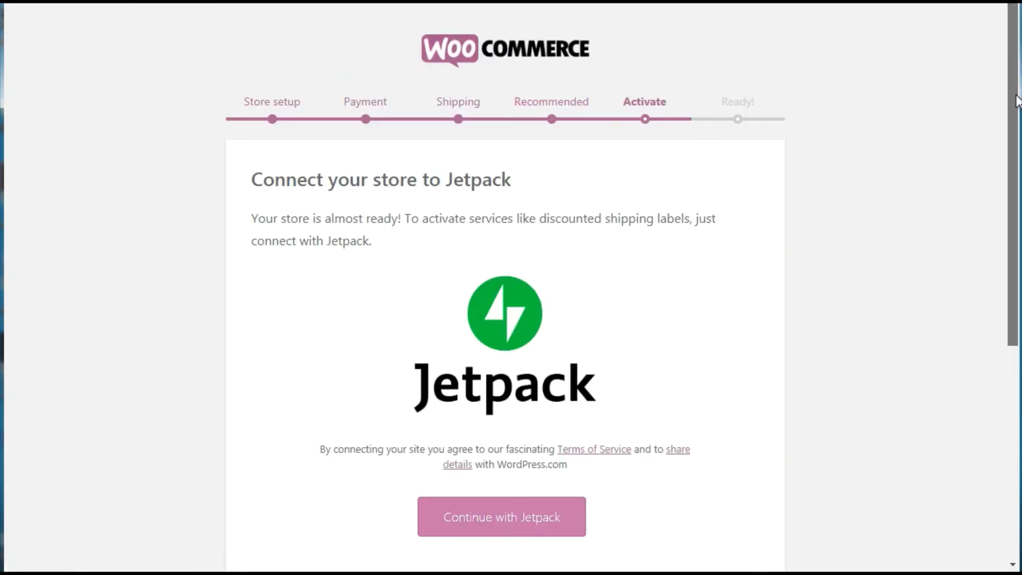
drag(1016, 101, 1020, 187)
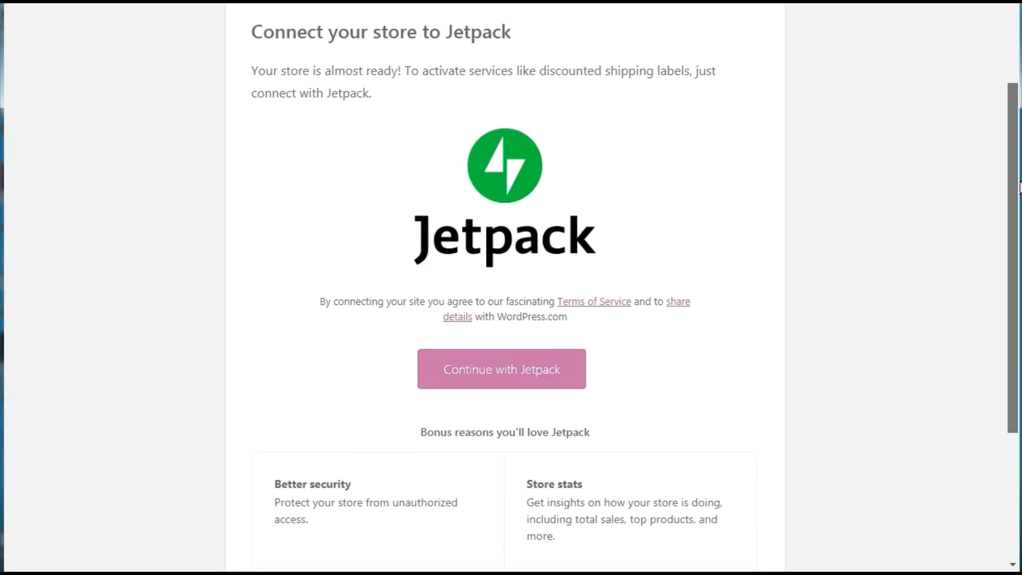
drag(1020, 187, 1014, 315)
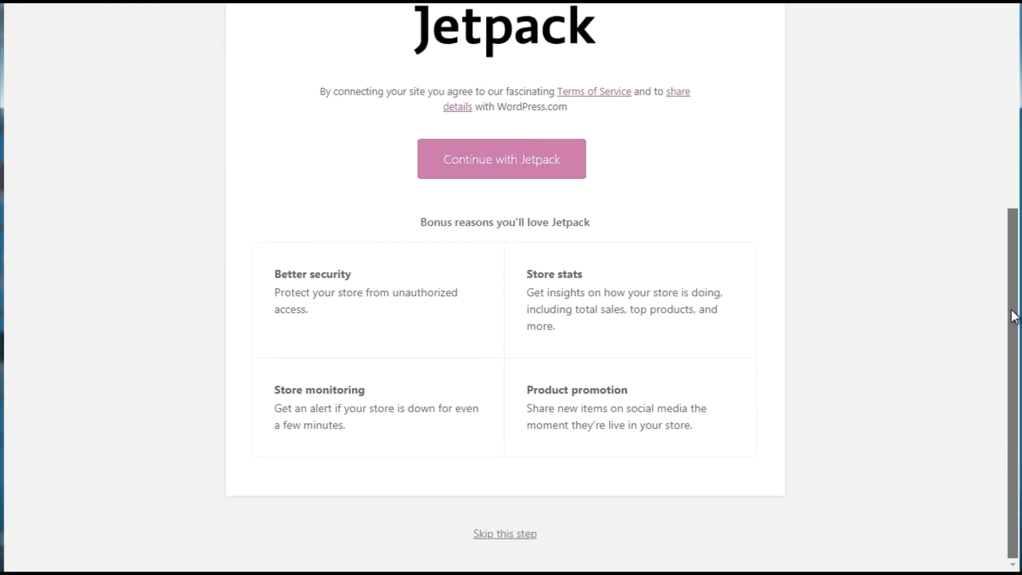
click(516, 534)
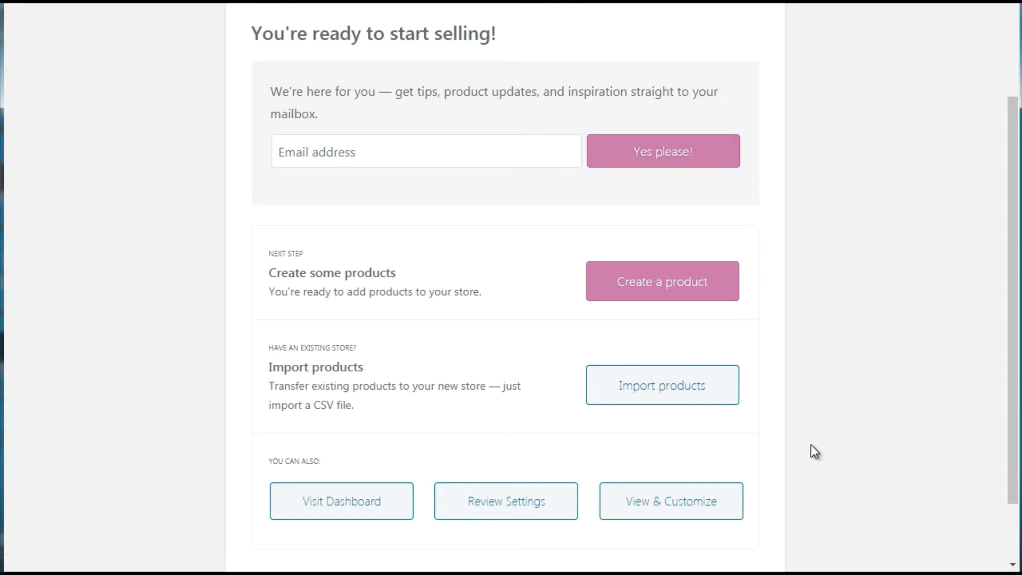
Leave the finished setup wizard for the WordPress dashboard and dismiss the Stripe account keys notice.
drag(1008, 366, 1018, 141)
scroll(1018, 141, down, 4)
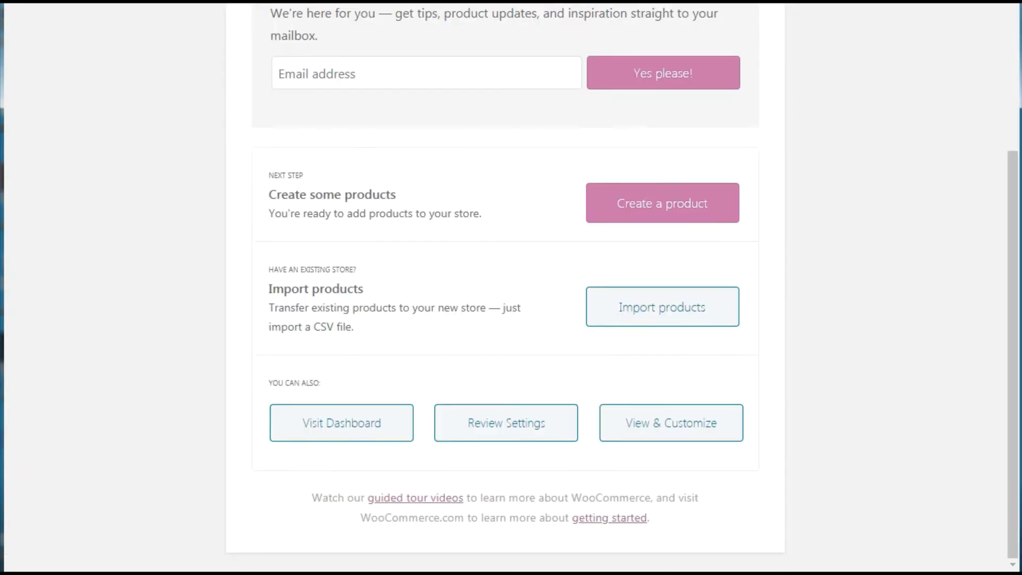
click(361, 427)
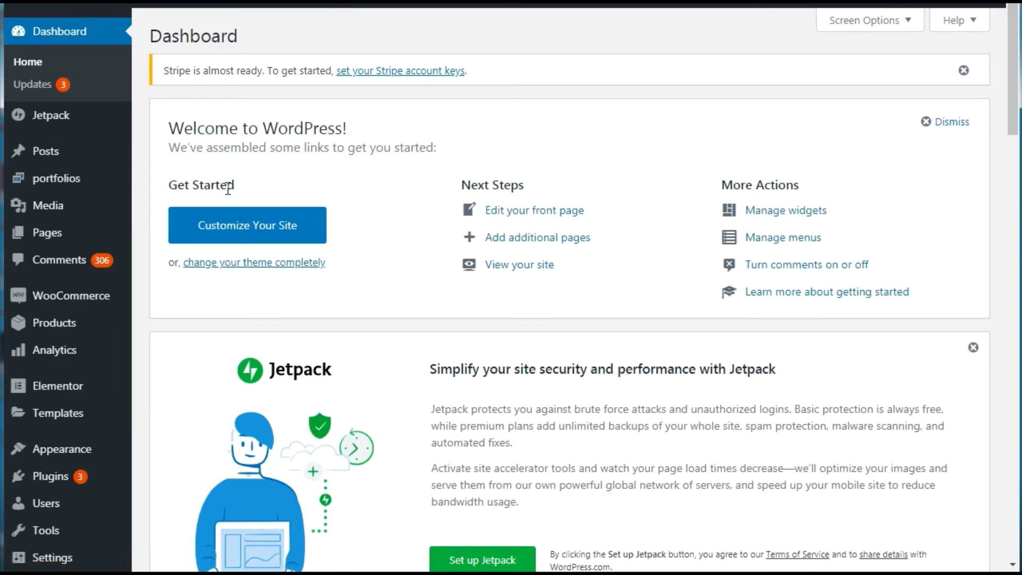
click(963, 70)
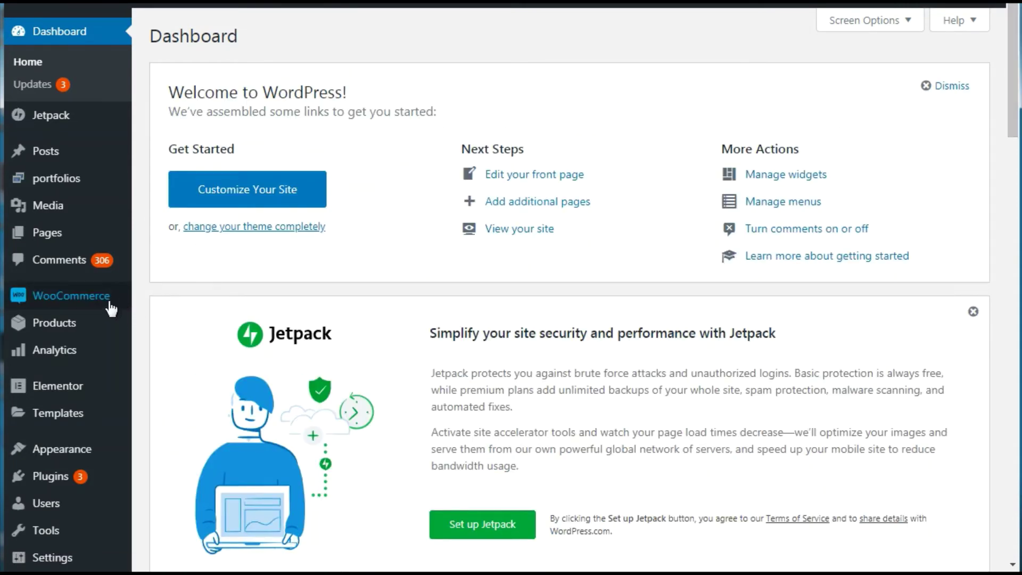
mouse_move(107, 302)
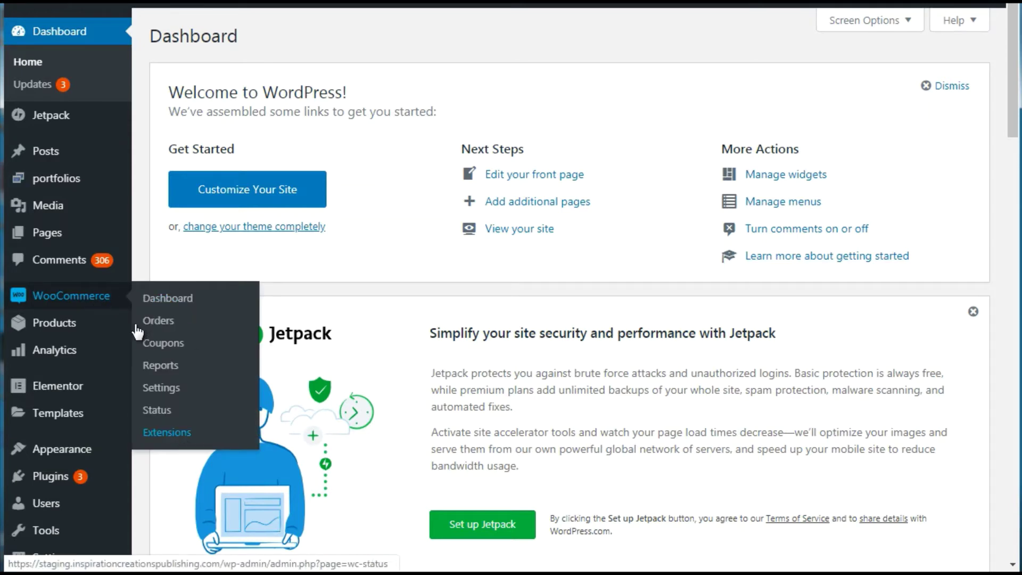
mouse_move(47, 334)
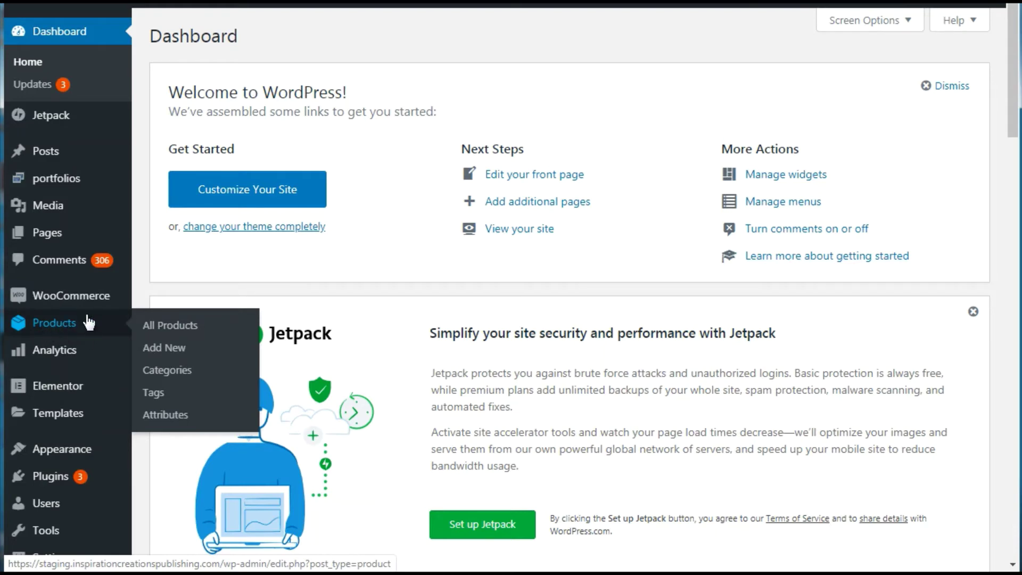
mouse_move(73, 297)
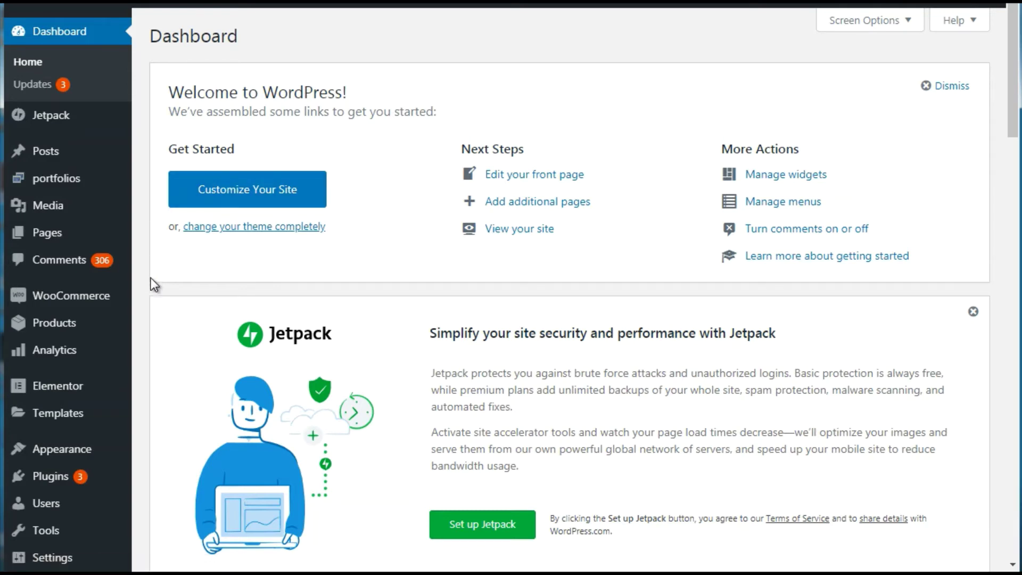
Open the form for uploading a theme in .zip format and browse the featured themes available for installation.
mouse_move(95, 457)
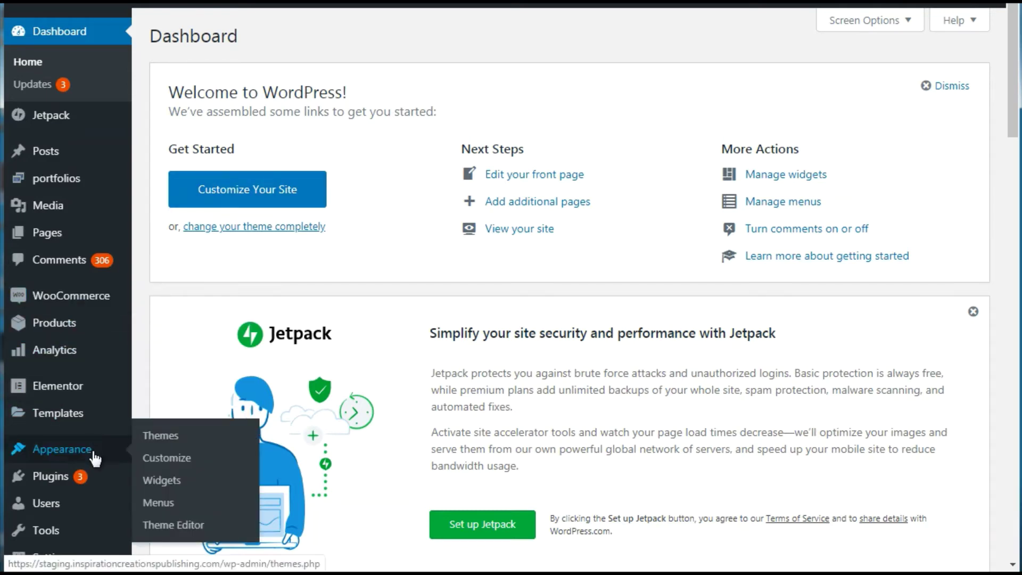
click(160, 438)
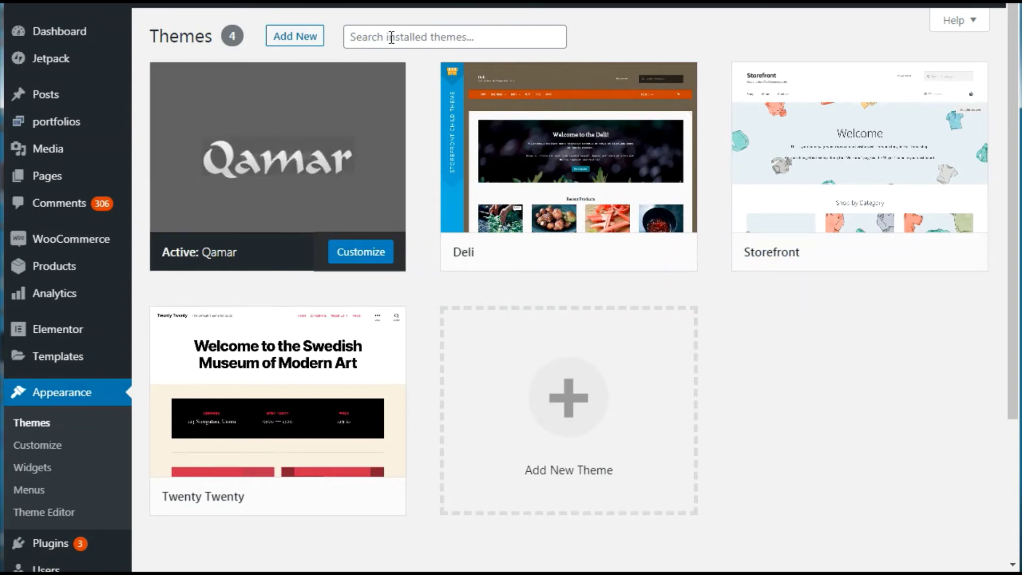
click(310, 41)
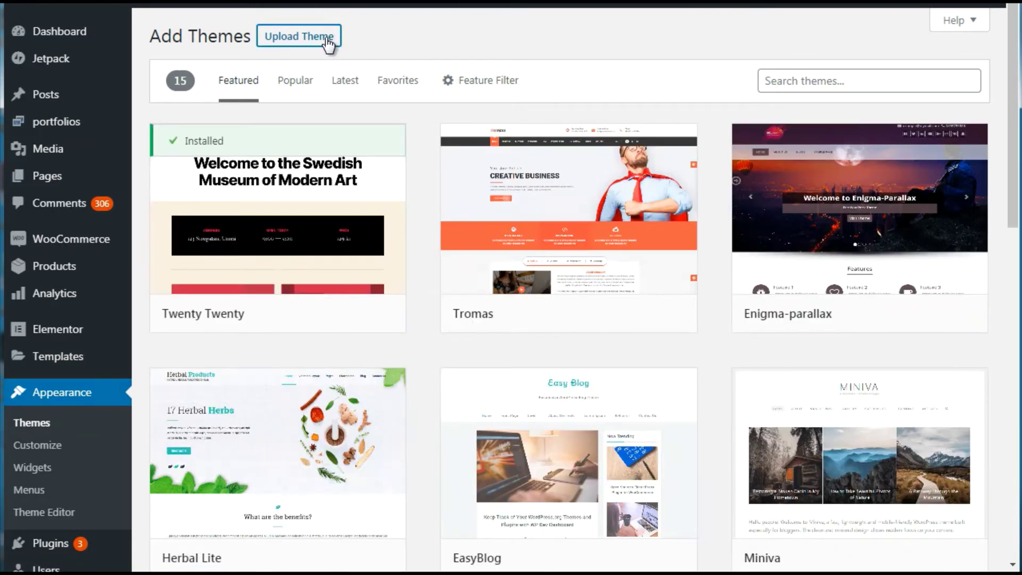
click(326, 40)
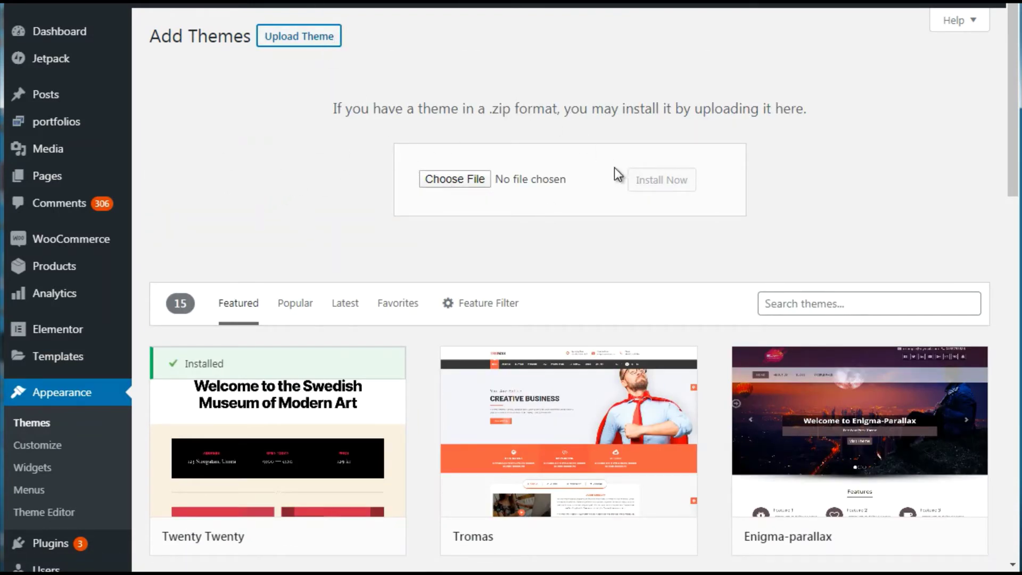
scroll(1012, 326, down, 5)
scroll(1011, 326, down, 6)
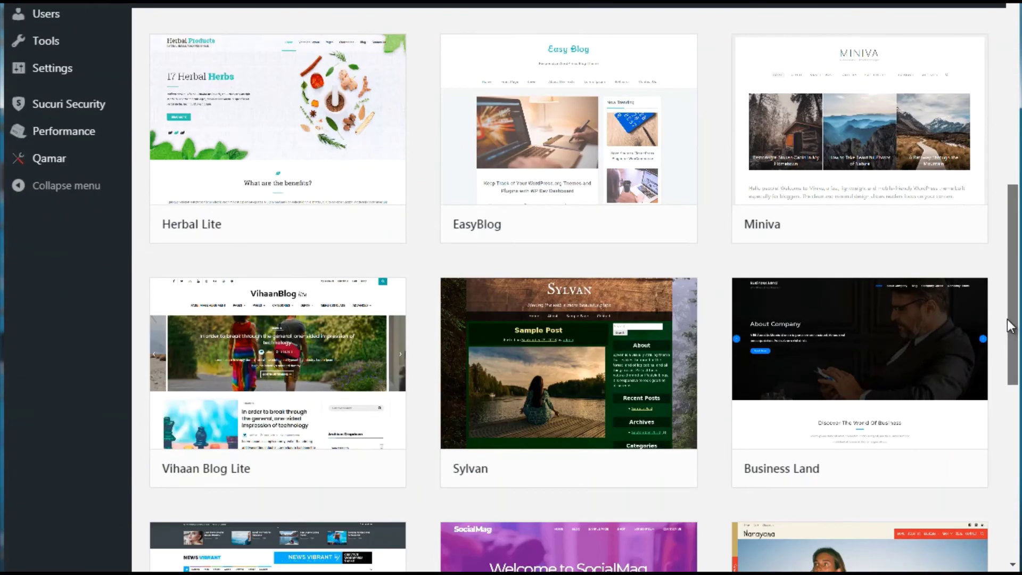
scroll(1011, 213, up, 10)
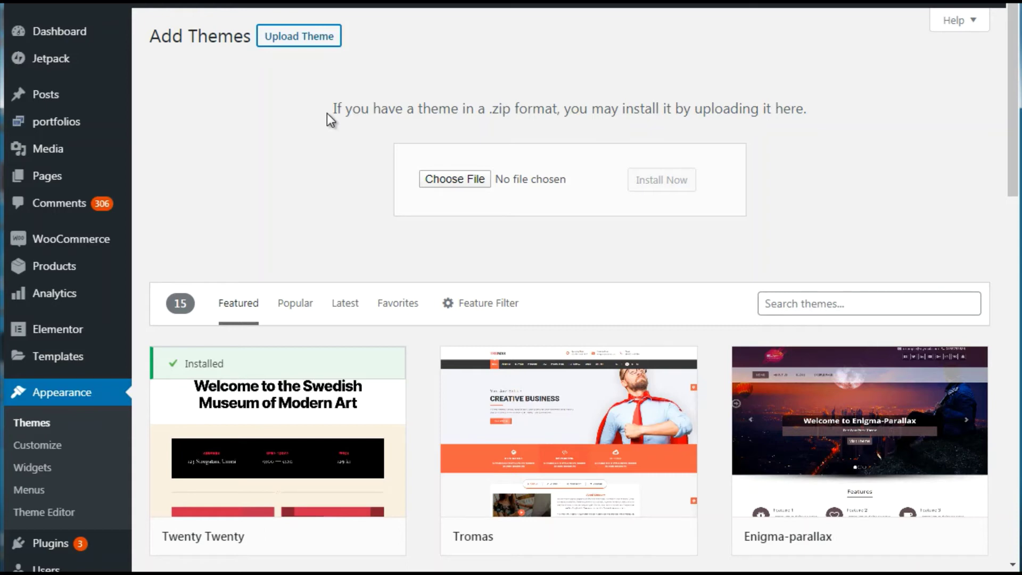
Return to the installed themes and activate the Deli theme.
click(47, 426)
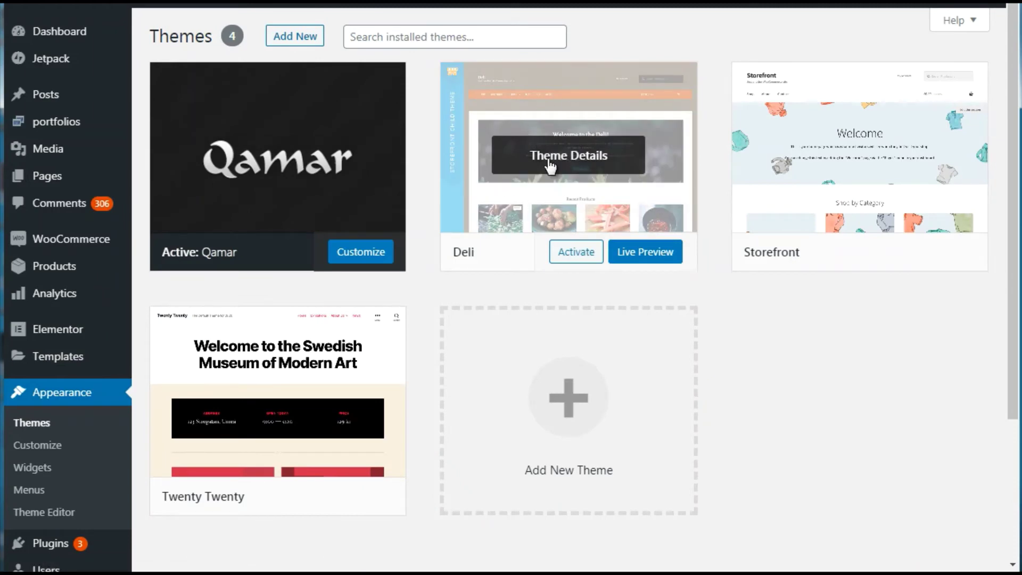
click(576, 253)
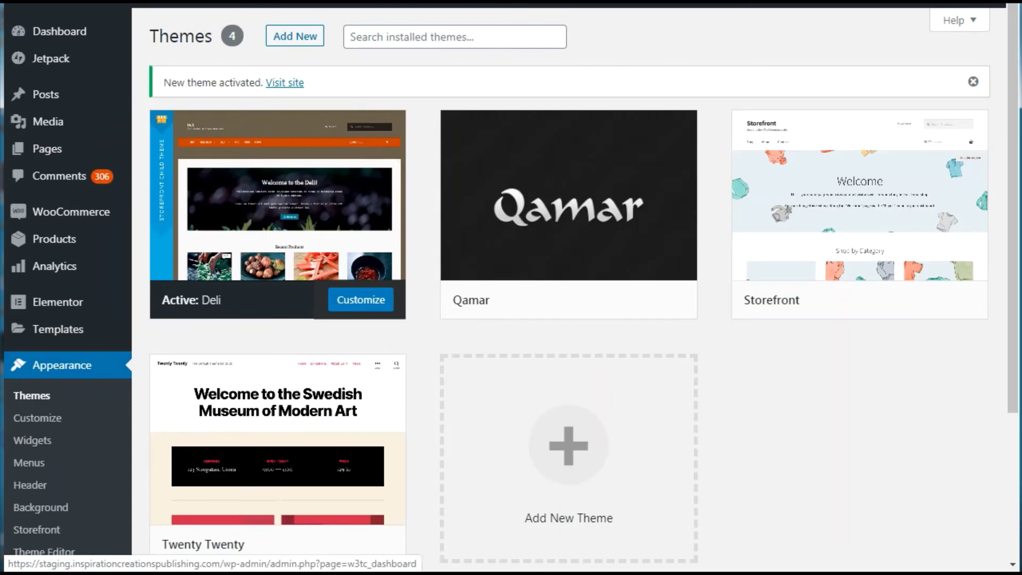
mouse_move(266, 274)
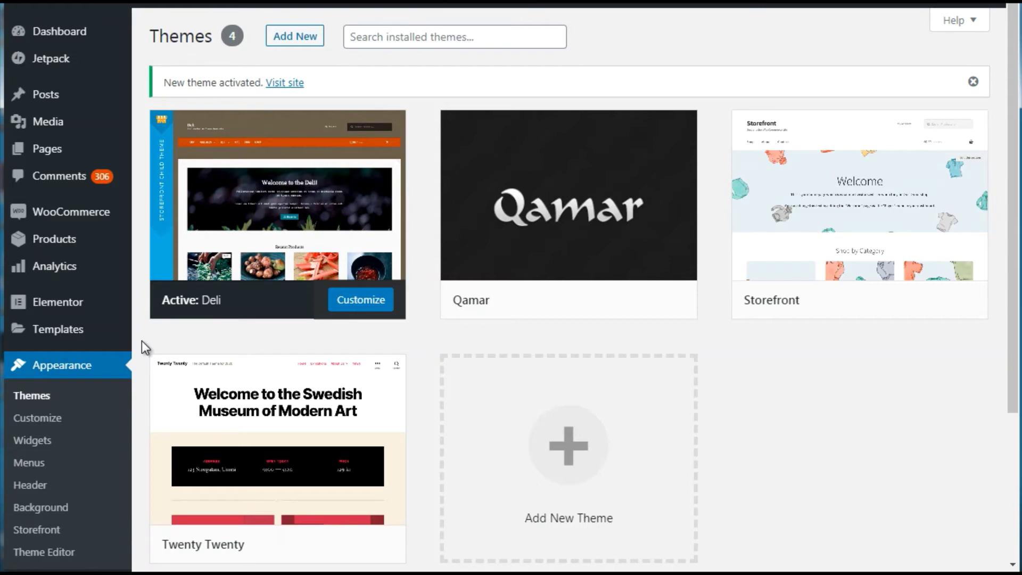
mouse_move(304, 160)
Look over the performance and chart sections of the WooCommerce dashboard and view the Orders page.
click(90, 218)
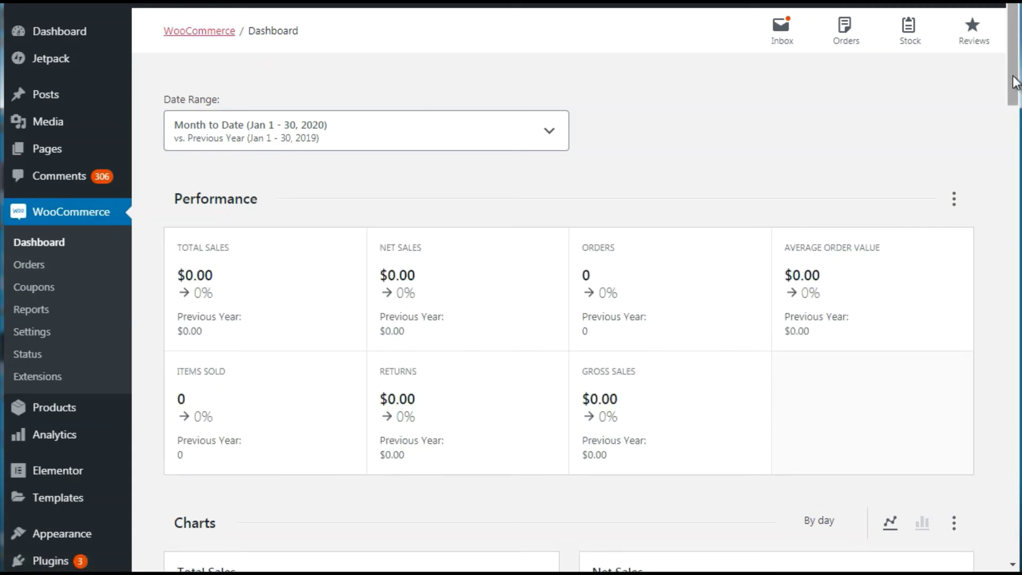
drag(1013, 76, 1013, 82)
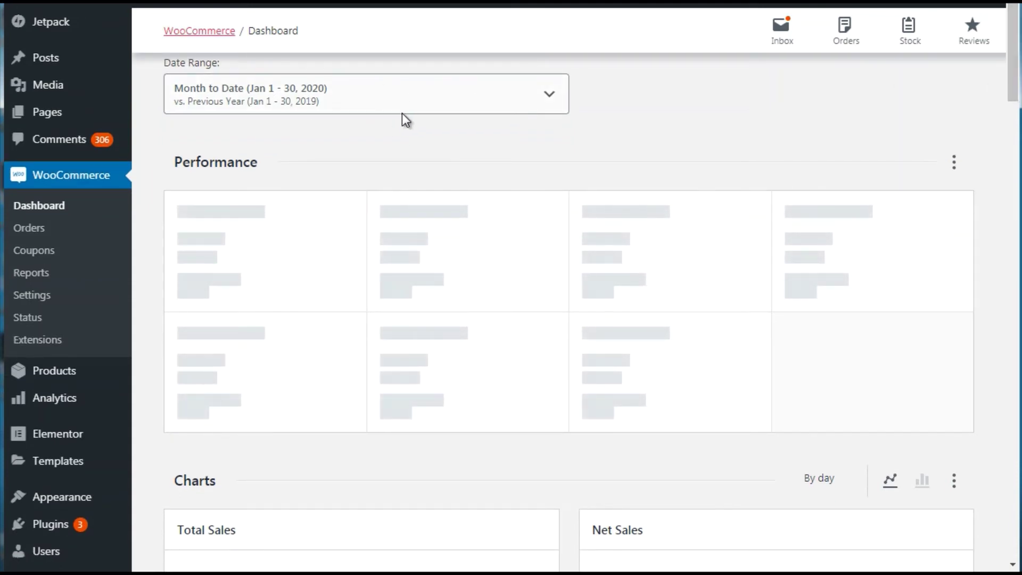
mouse_move(1012, 95)
mouse_down()
mouse_move(997, 323)
mouse_move(999, 393)
mouse_move(1015, 413)
mouse_move(1015, 557)
mouse_move(1003, 92)
mouse_up()
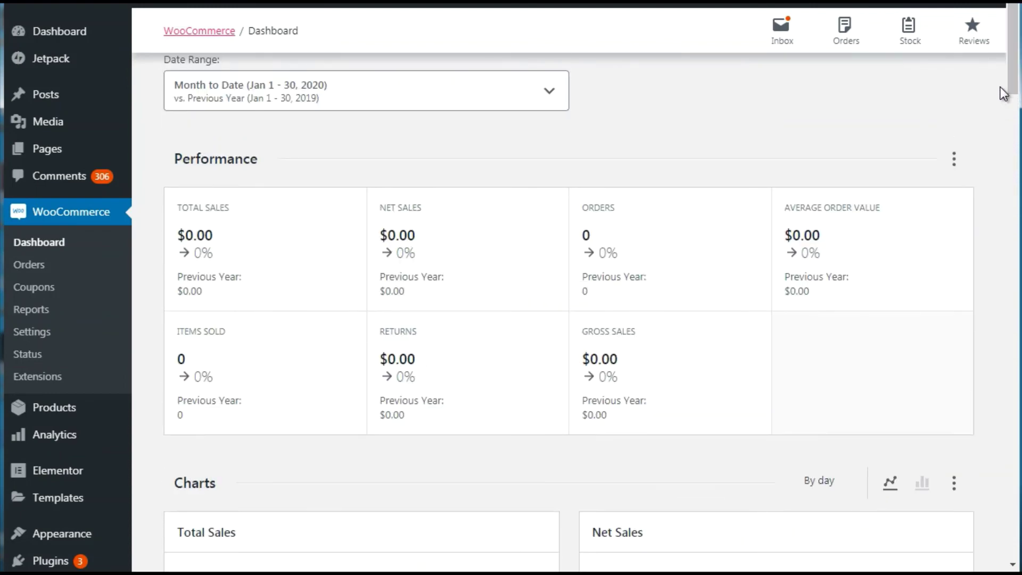
click(31, 266)
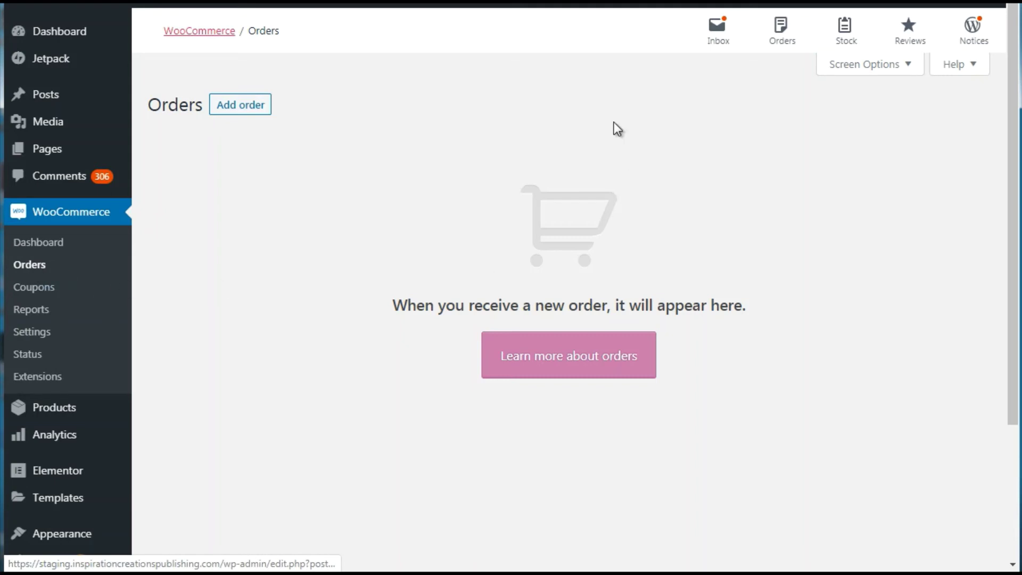
Open the WooCommerce coupons and start creating the first coupon.
click(24, 290)
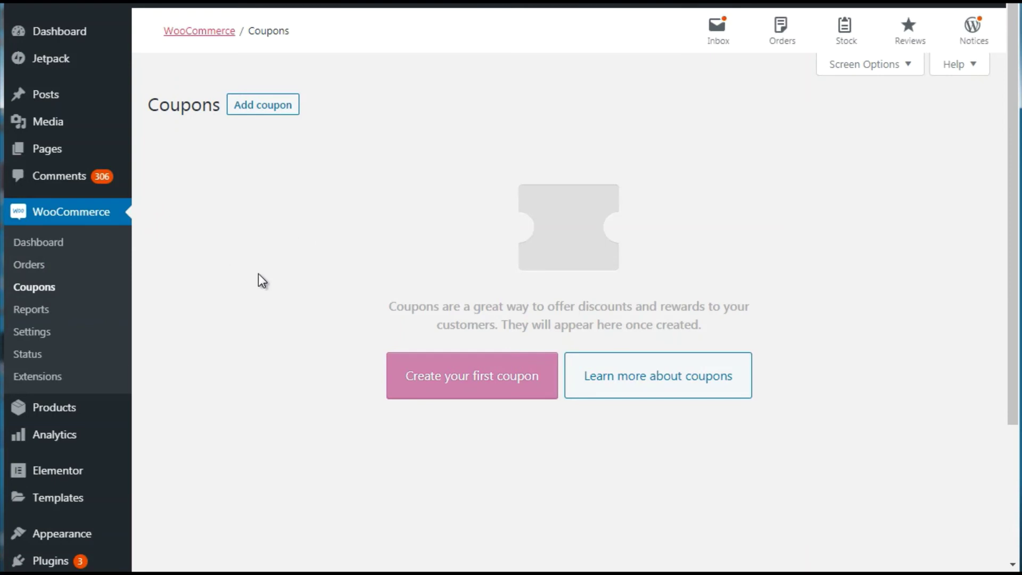
click(432, 394)
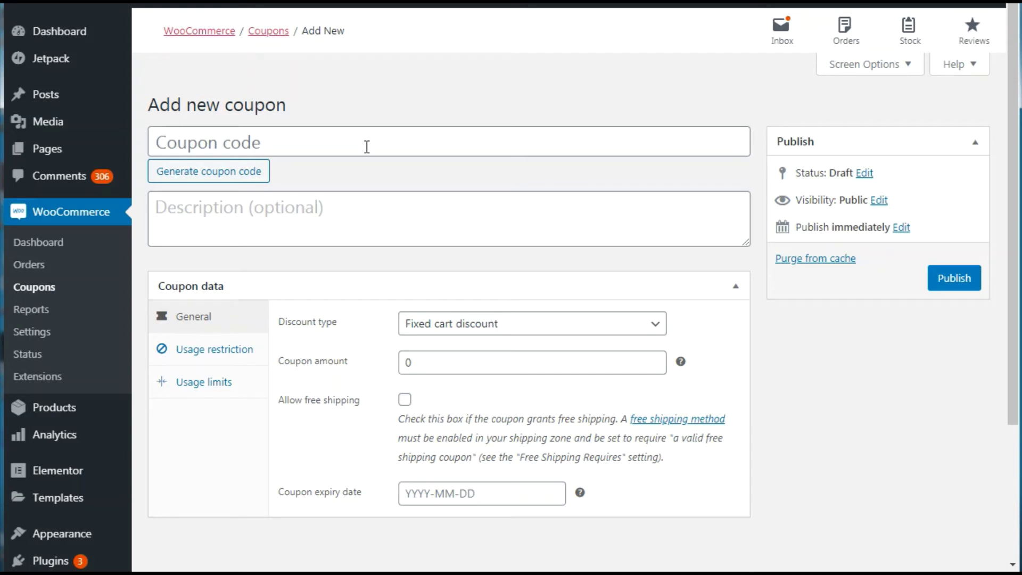
Generate a random code for the new coupon, repeating it several times to try different codes.
click(231, 172)
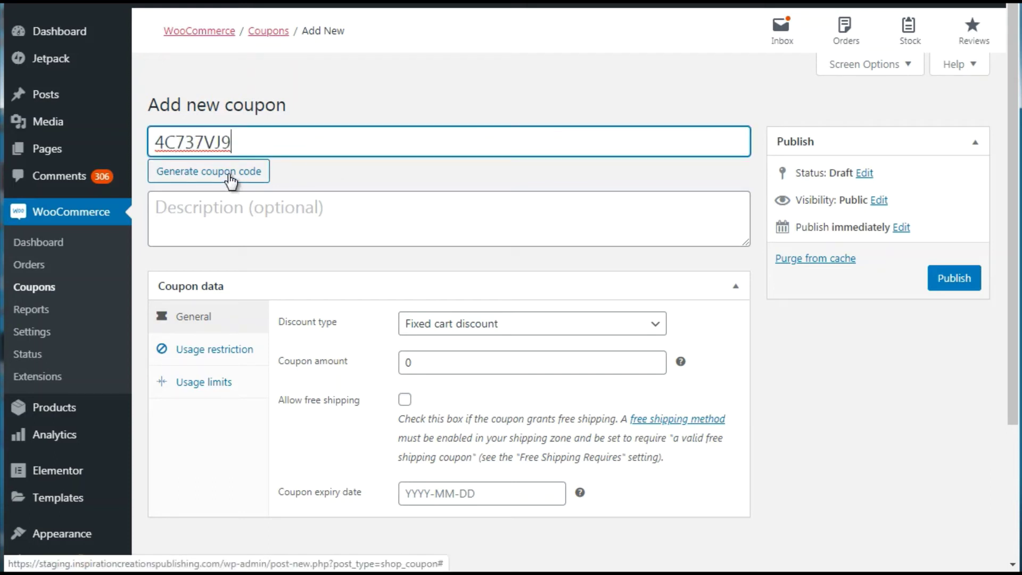
click(231, 172)
click(231, 171)
click(231, 171)
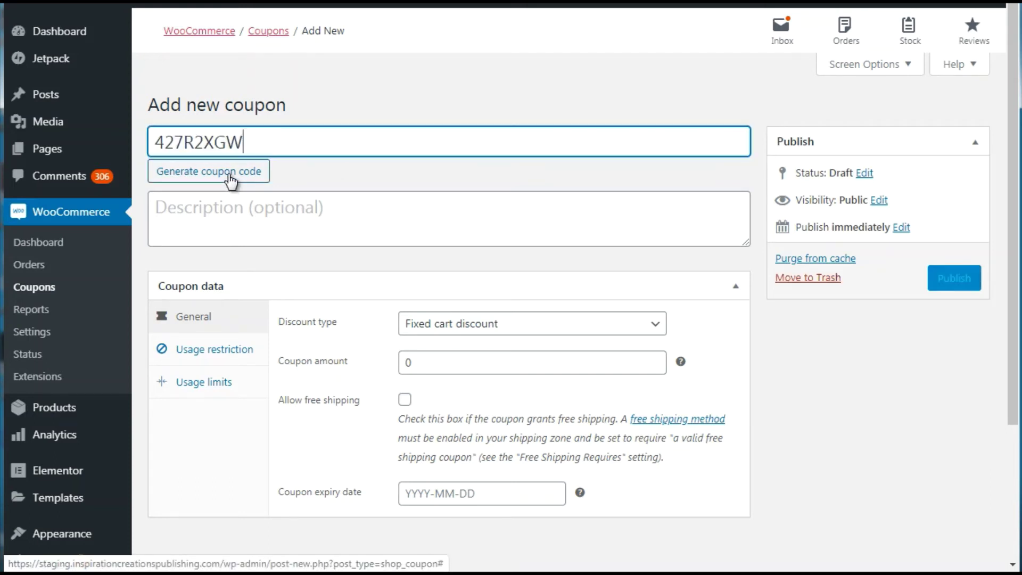
click(230, 171)
click(230, 172)
click(231, 171)
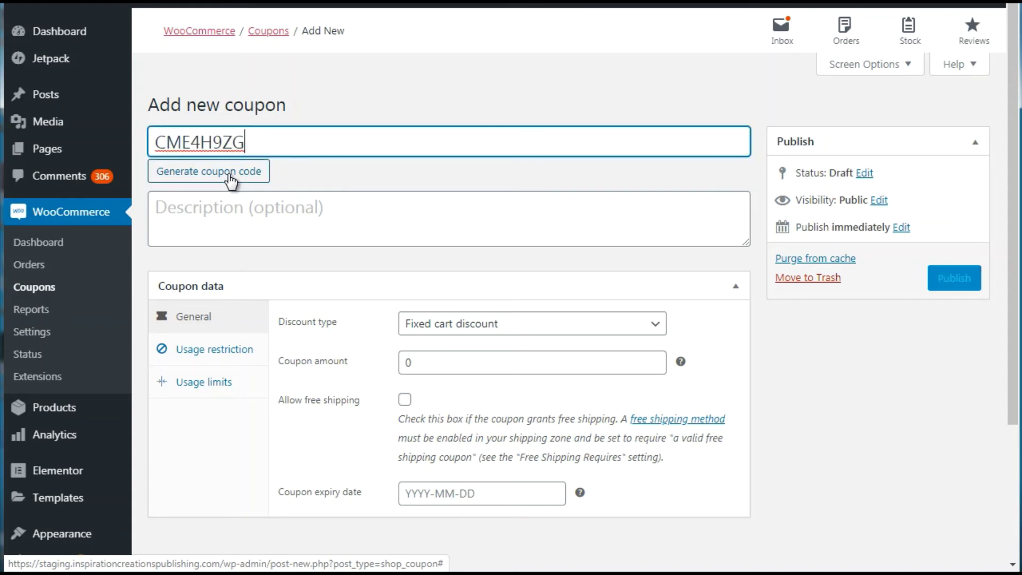
click(230, 171)
click(230, 172)
Try BLACKFRIDAY40 and BLACKFRIDAY50 as custom coupon codes in place of the generated one, and clear the code.
drag(244, 142, 132, 142)
mouse_move(135, 149)
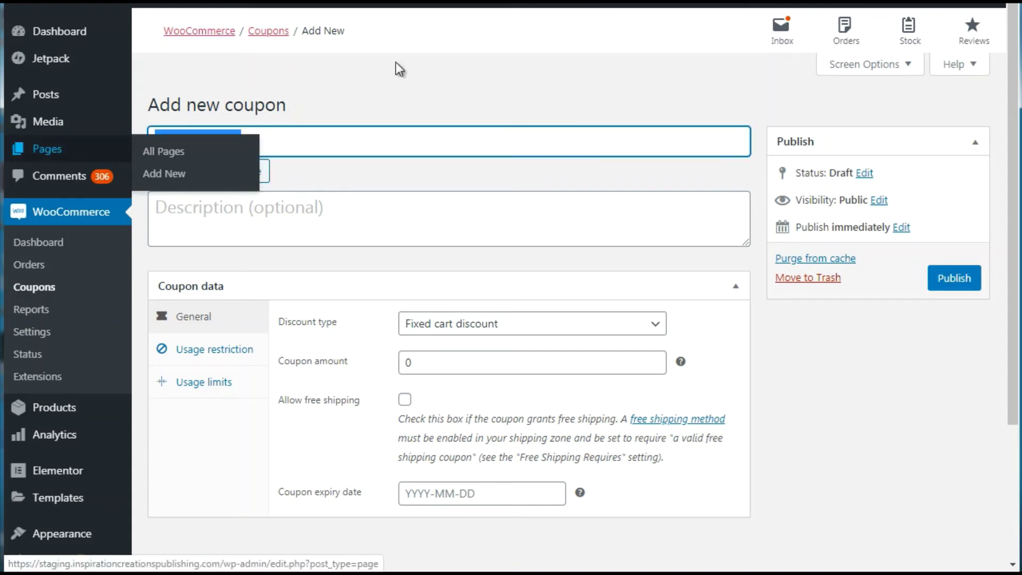
text(BLACKFR)
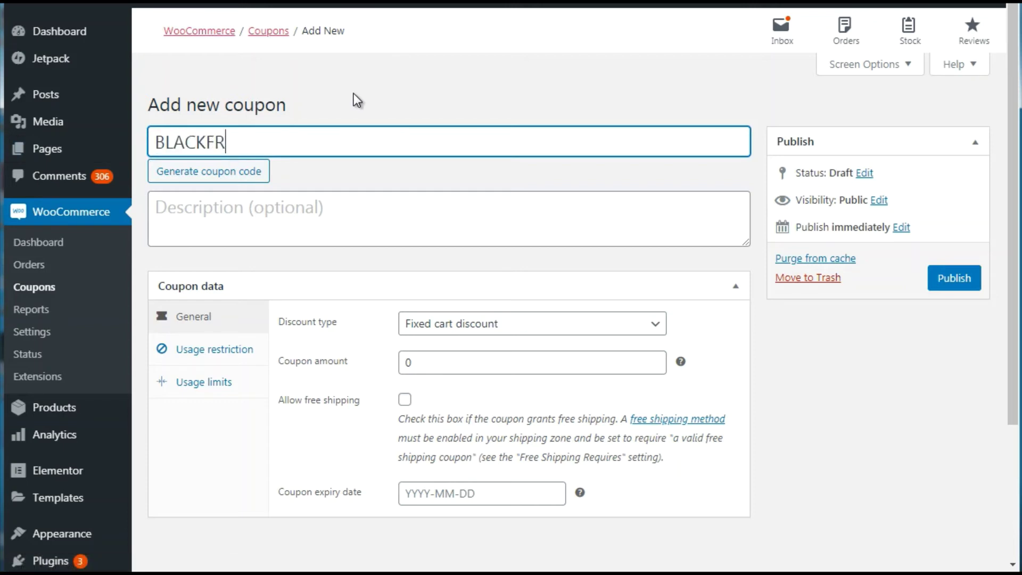
text(IDAY40)
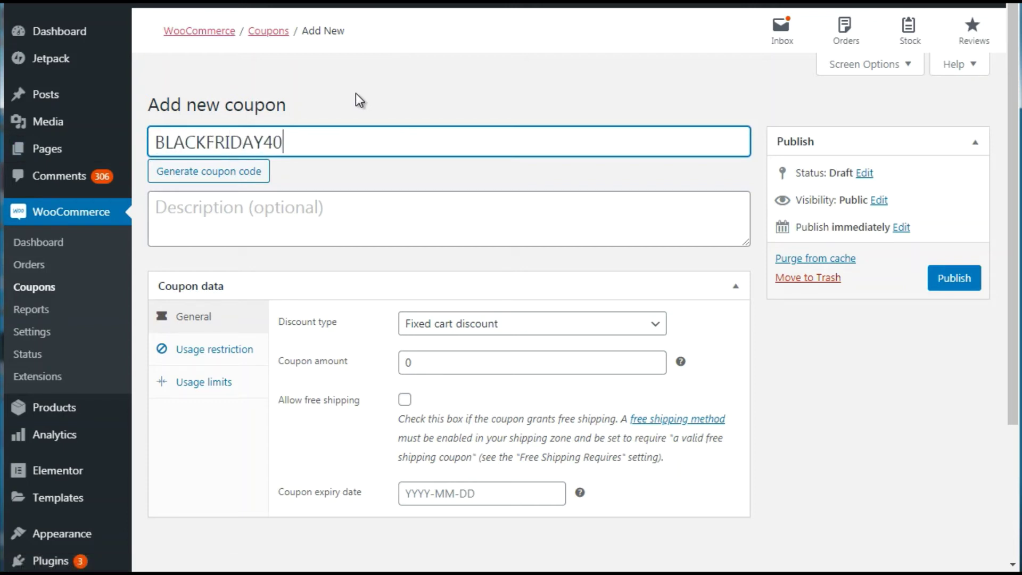
key(BackSpace)
key(BackSpace)
text(50)
key(ctrl+a)
key(BackSpace)
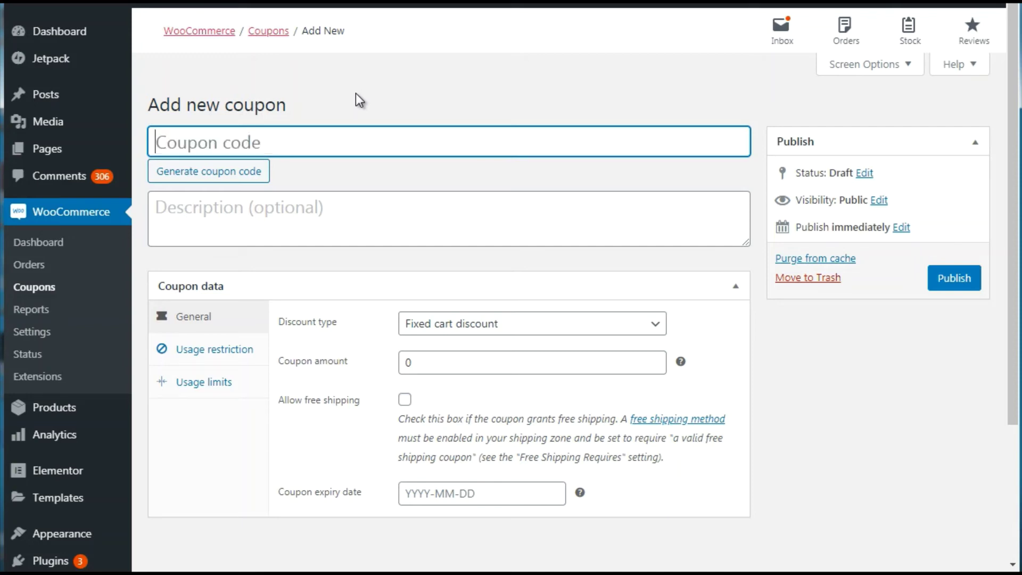
Generate a random coupon code and set the coupon's discount type to Fixed product discount.
click(207, 177)
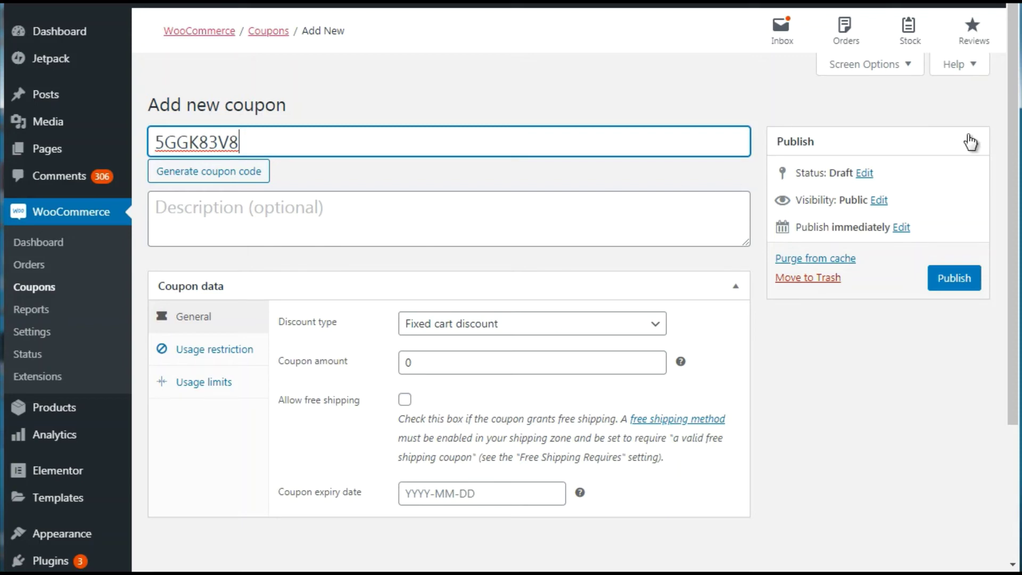
scroll(1013, 163, down, 1)
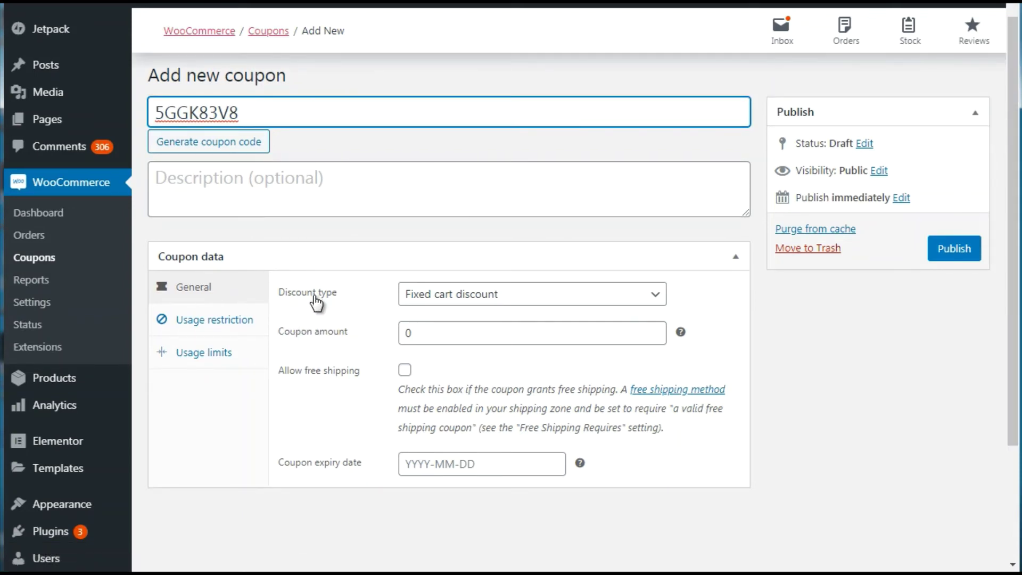
click(432, 294)
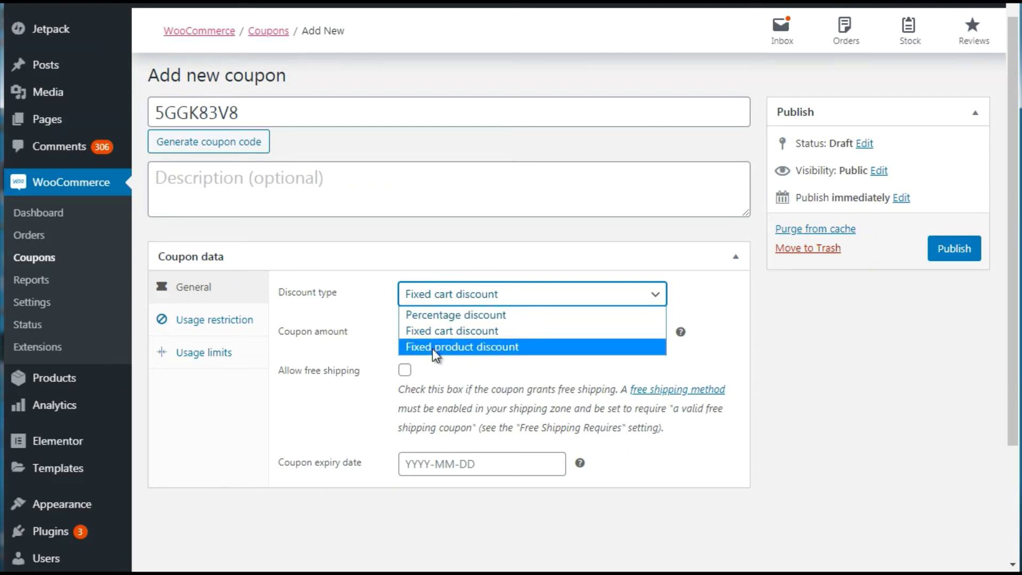
click(270, 393)
click(467, 296)
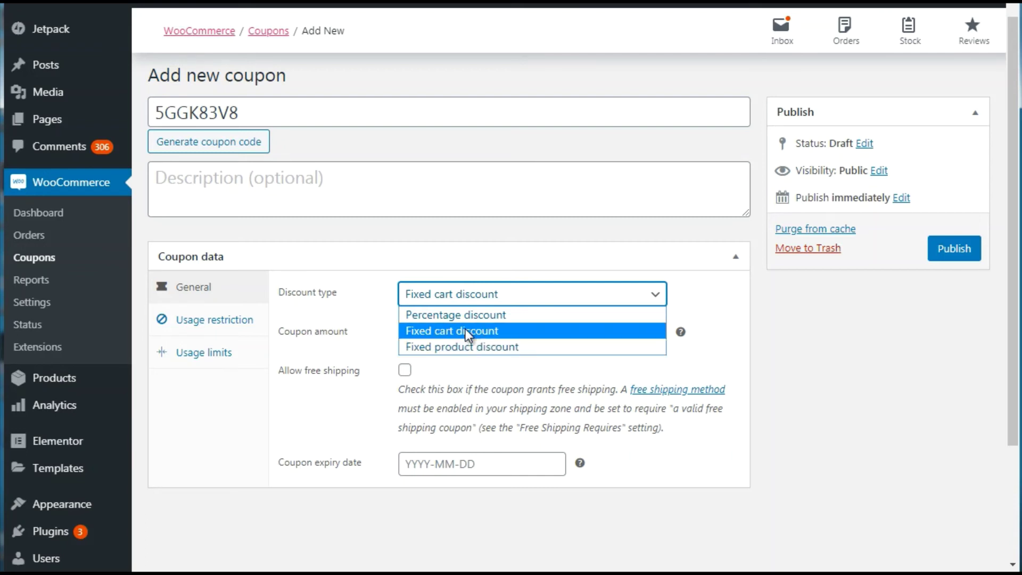
click(465, 330)
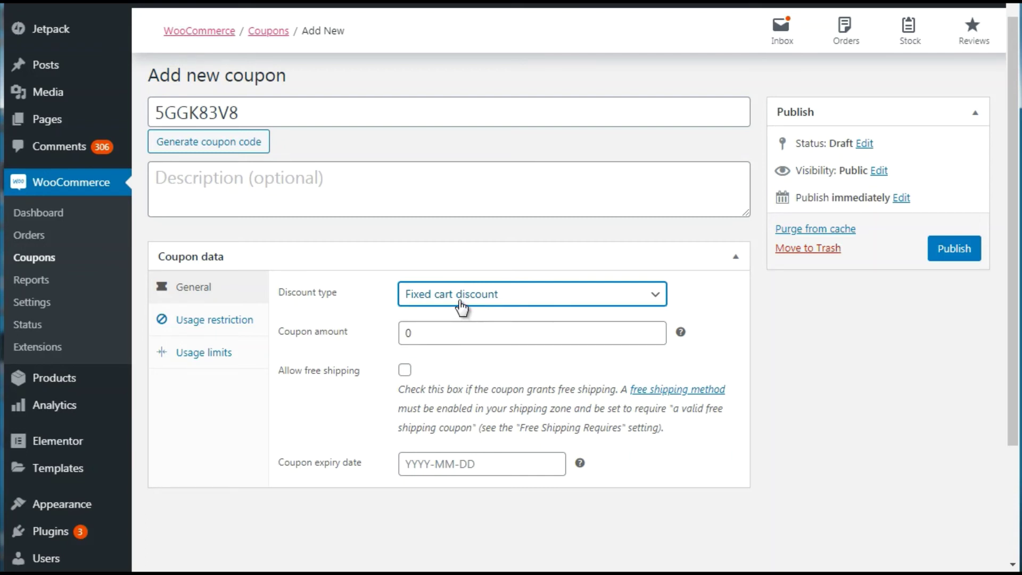
click(461, 302)
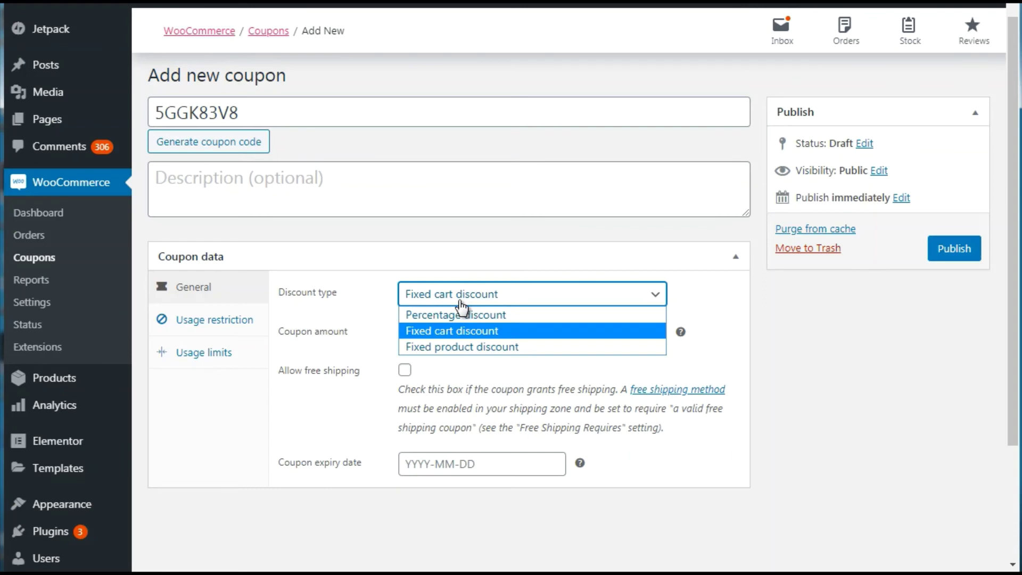
click(443, 346)
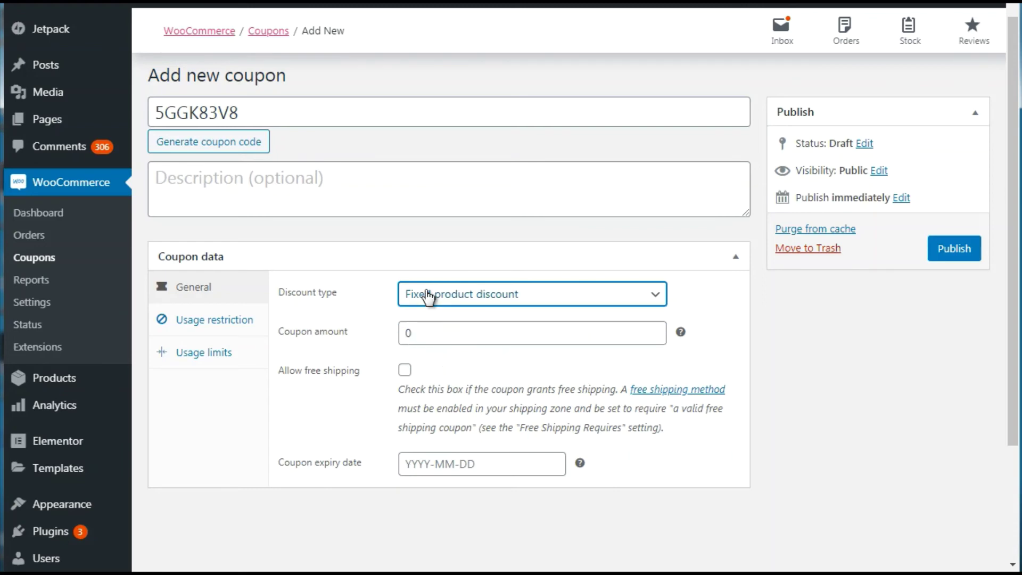
click(298, 382)
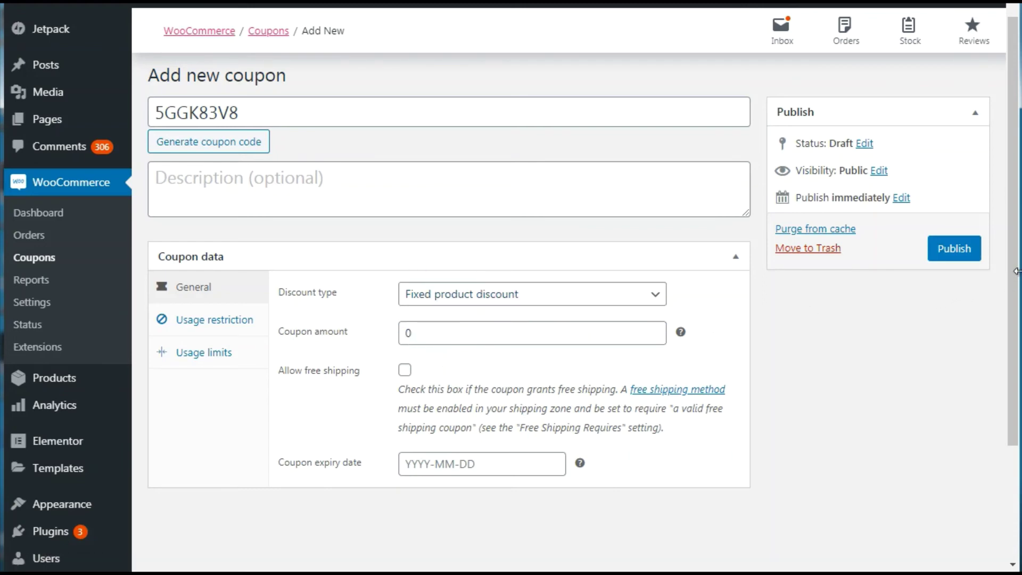
Set the coupon amount to 50 and open the coupon's usage restriction settings.
scroll(1017, 271, down, 1)
drag(445, 284, 387, 294)
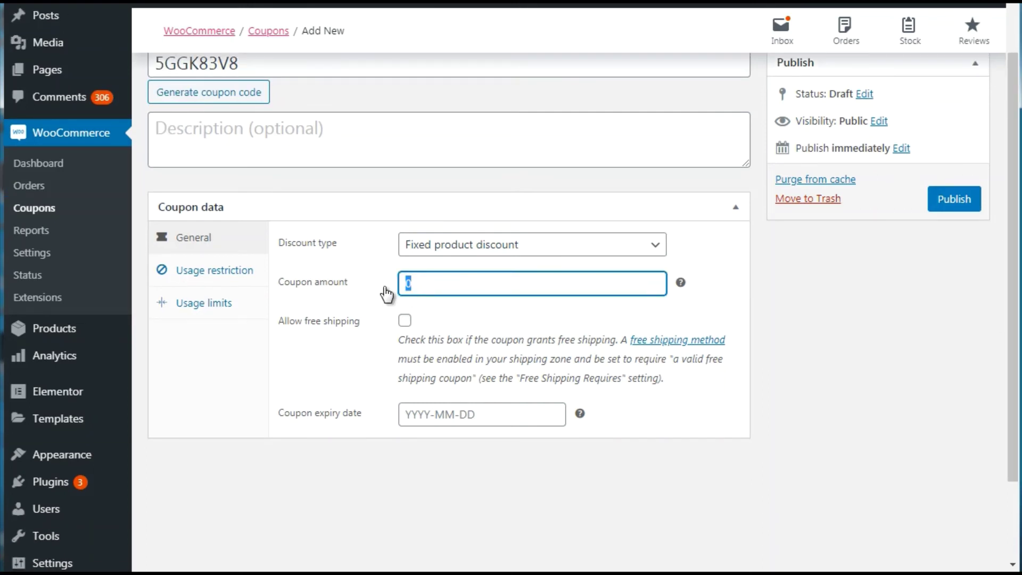
text(50)
click(213, 277)
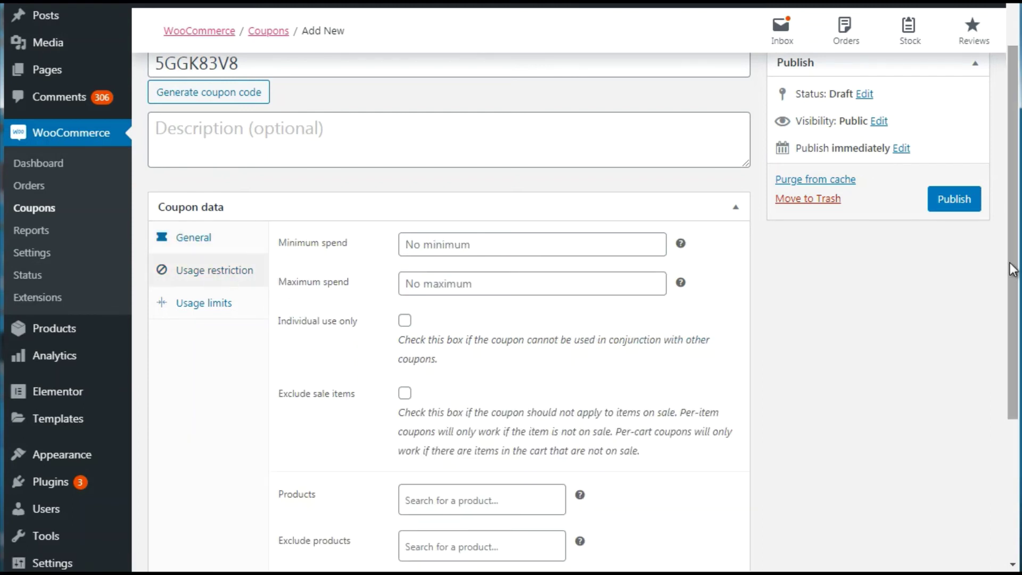
Review the coupon's usage restriction options, from the spend limits to the product, category and allowed-email fields, and open the product search.
scroll(1010, 265, down, 2)
drag(1018, 331, 1014, 341)
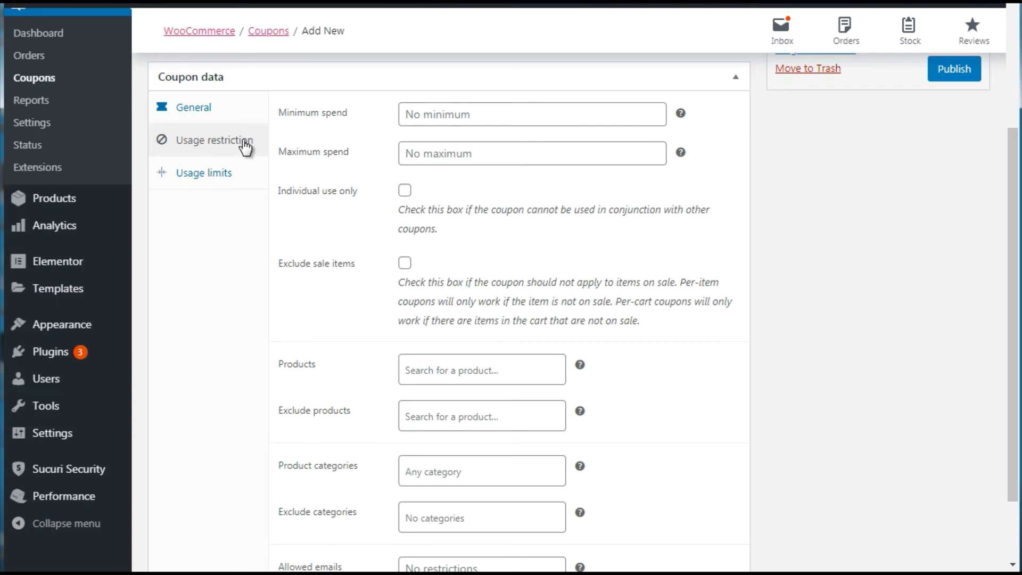
click(448, 366)
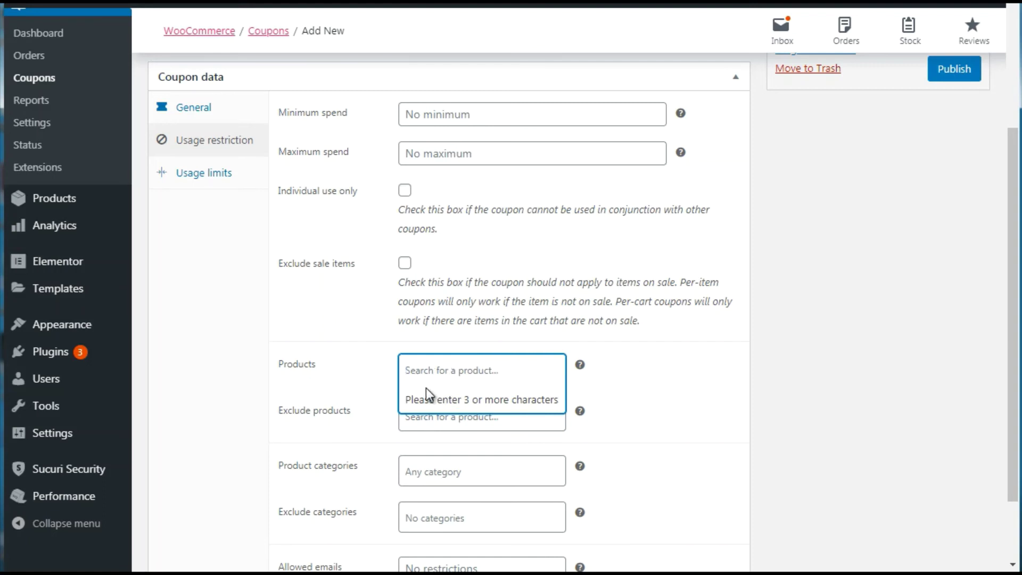
click(269, 371)
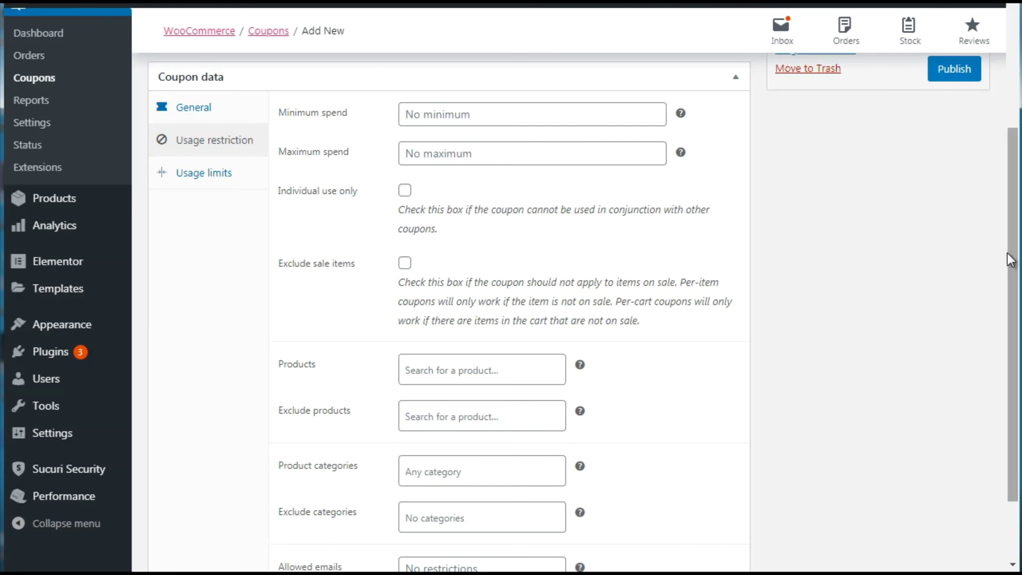
scroll(447, 346, down, 2)
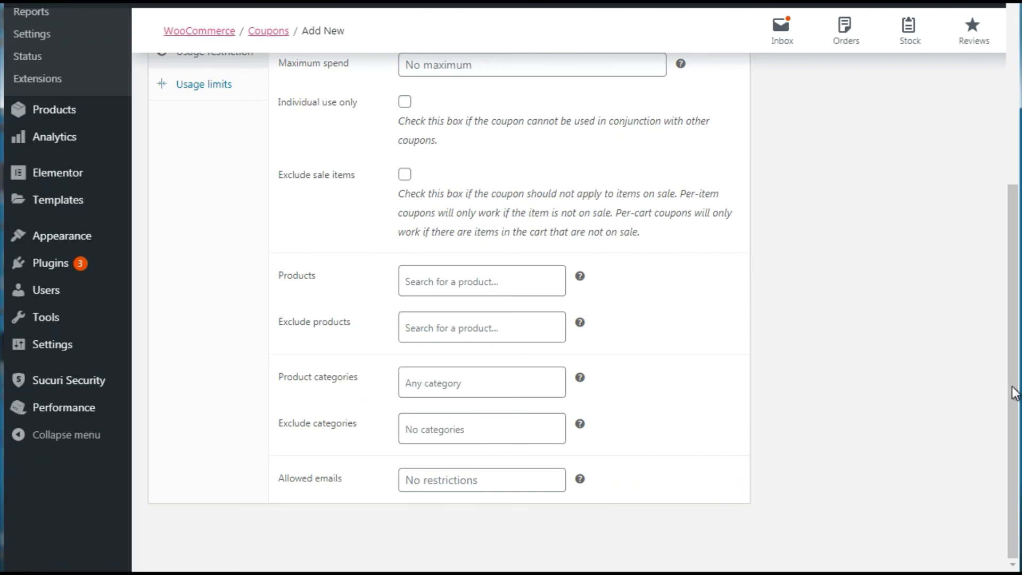
drag(1014, 393, 1014, 256)
Open the coupon's usage limits and set the usage limit per coupon to 100.
click(218, 304)
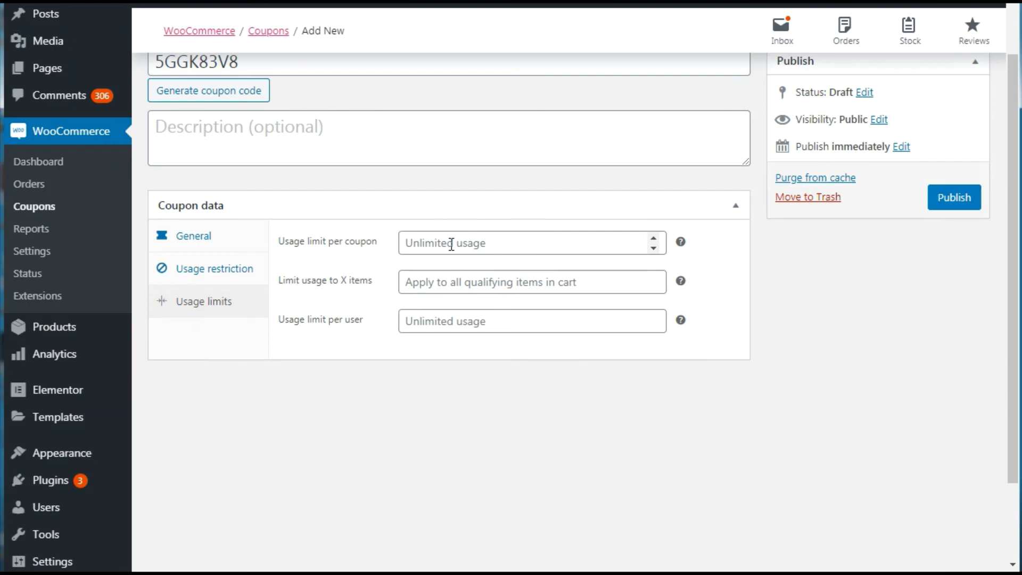
click(402, 210)
click(402, 210)
click(438, 244)
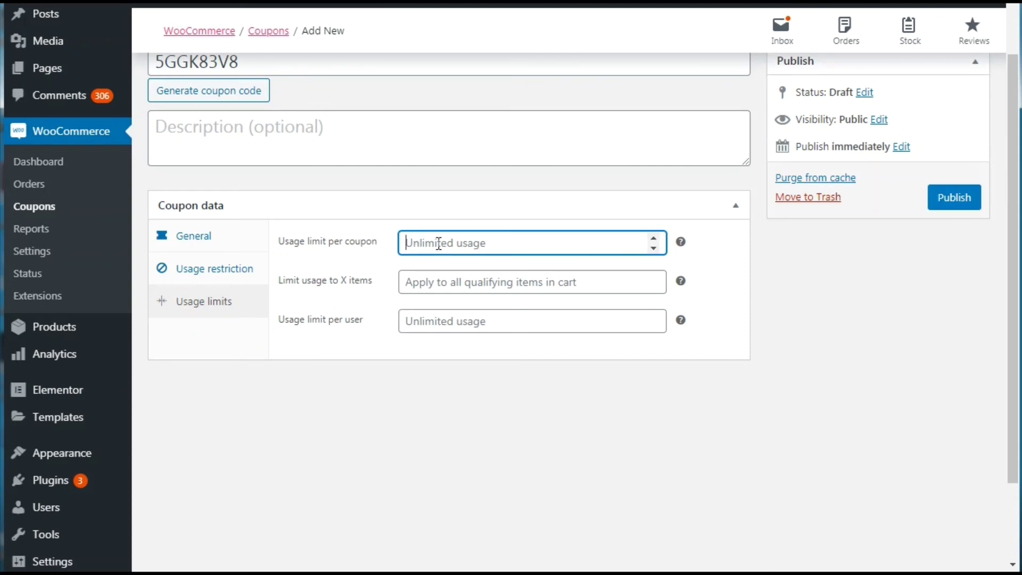
text(100)
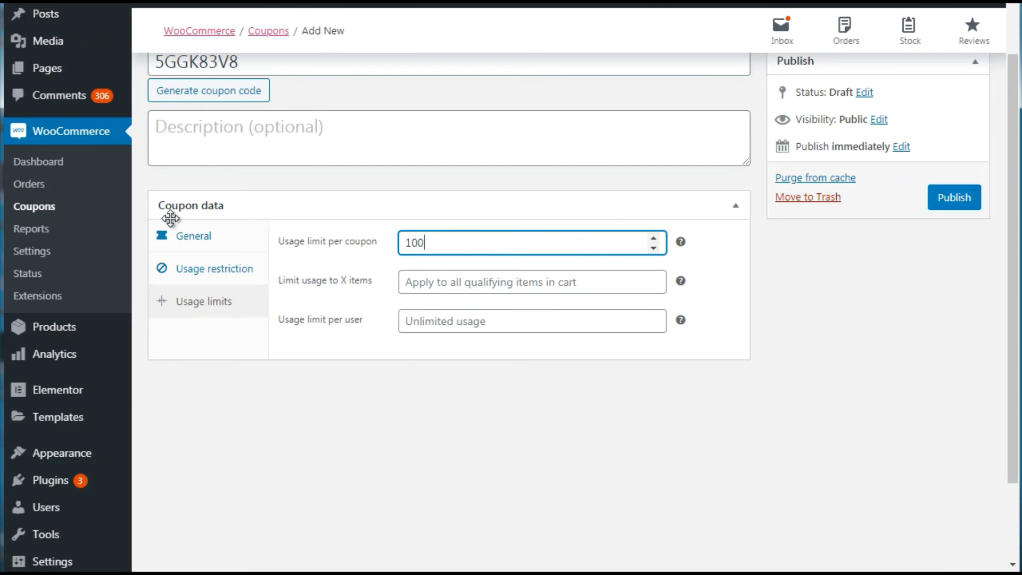
Leave the coupon form to view the WooCommerce sales reports, and open the general store settings.
click(31, 228)
click(603, 66)
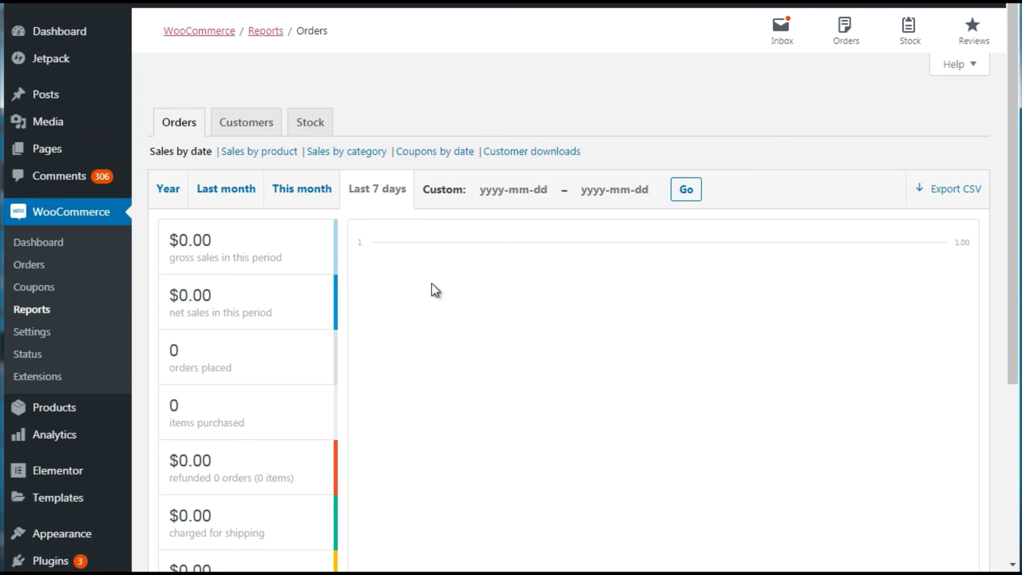
click(33, 333)
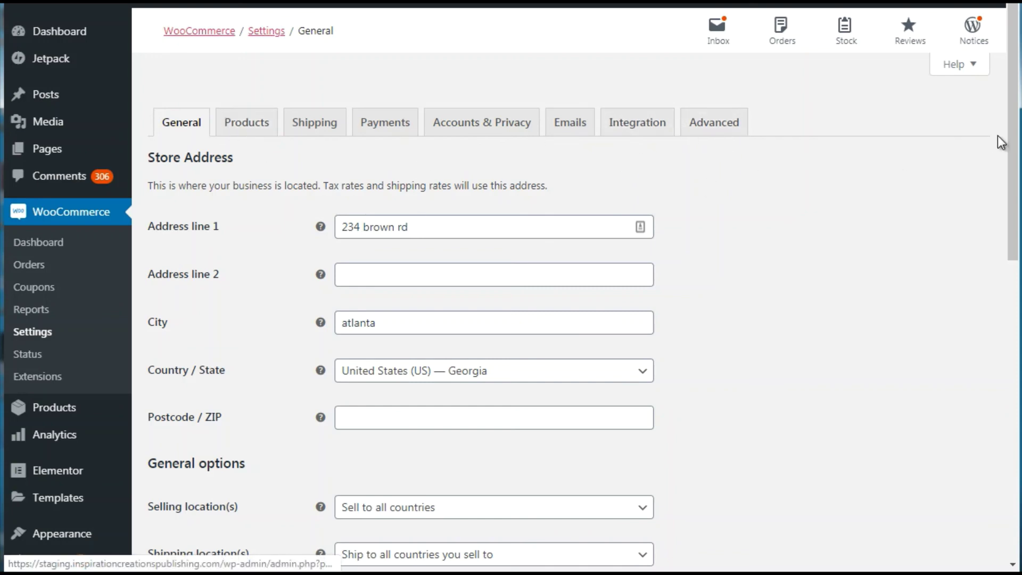
drag(1013, 165, 1017, 131)
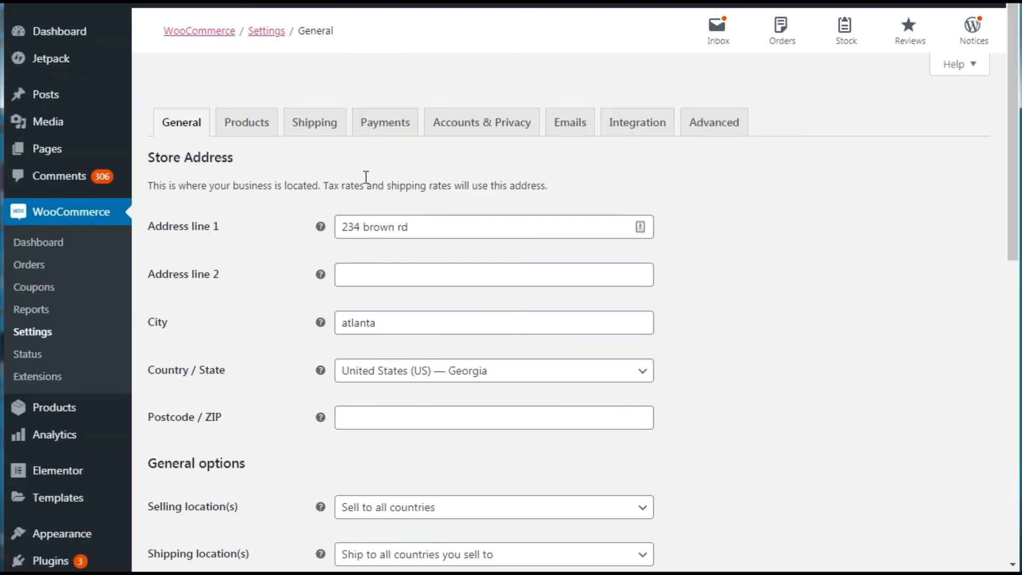
Examine the WooCommerce product settings, including the available Shop page choices, and look through the email notification settings.
click(258, 133)
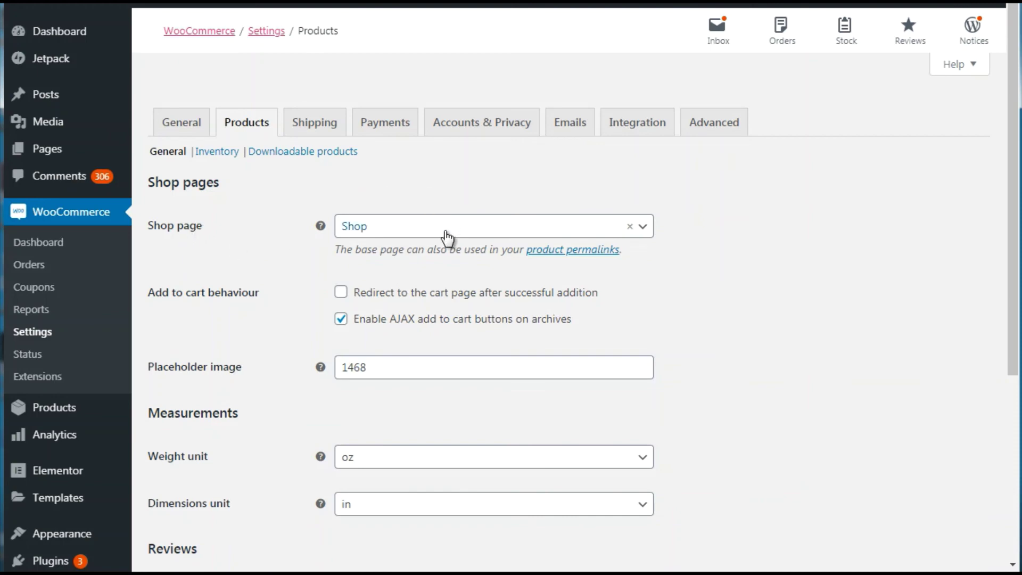
click(389, 239)
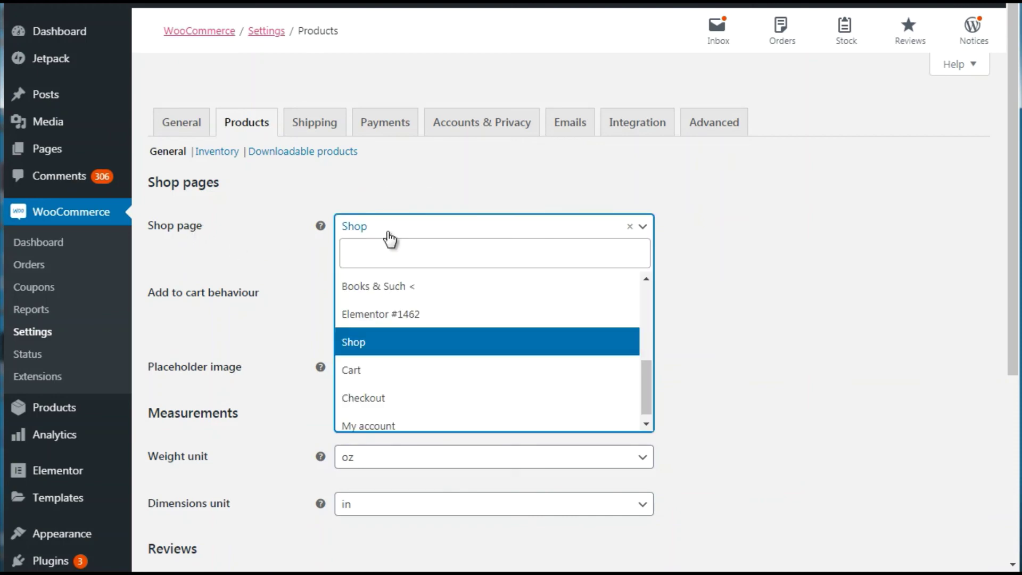
click(389, 237)
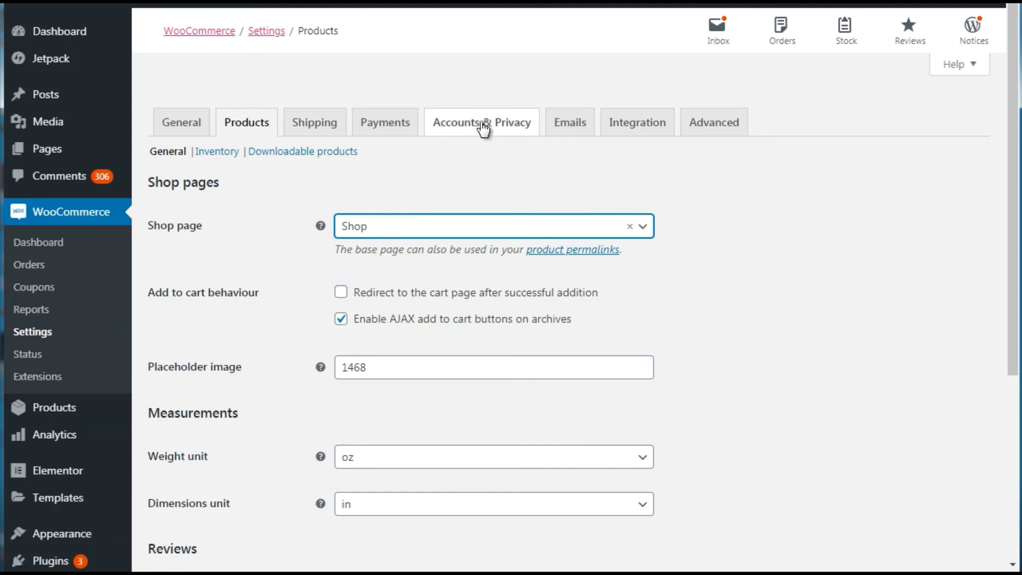
click(561, 128)
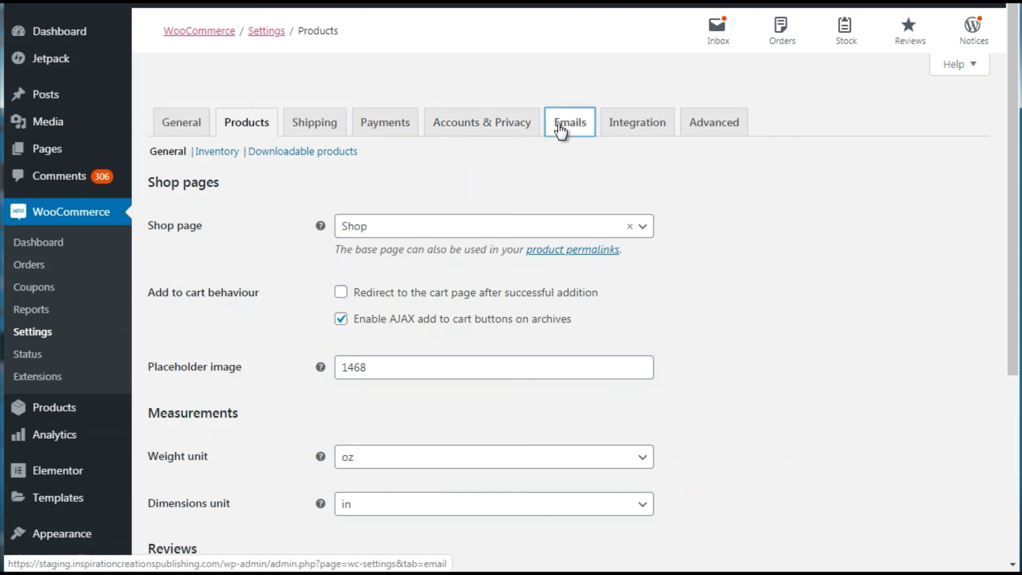
scroll(1013, 186, down, 5)
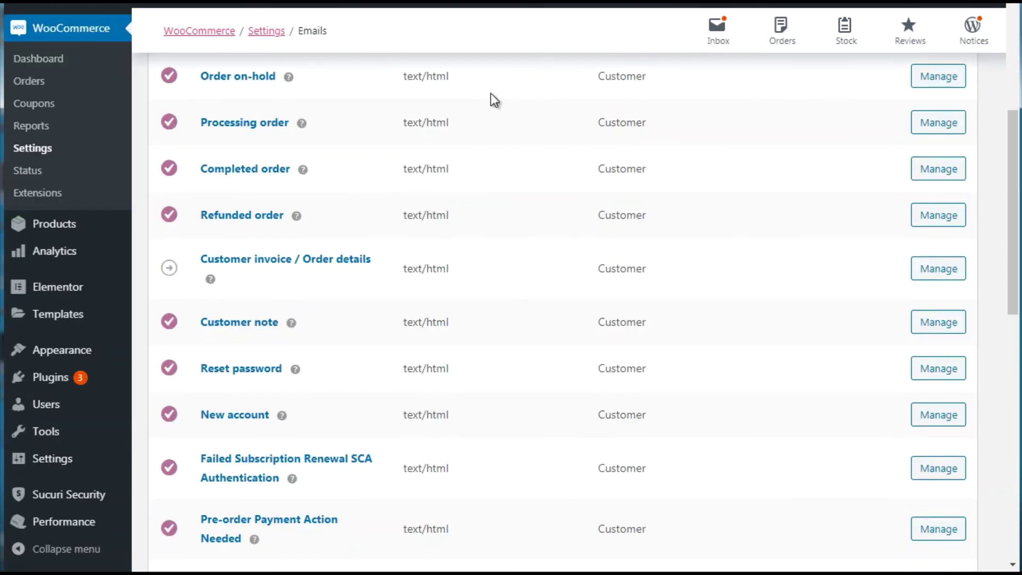